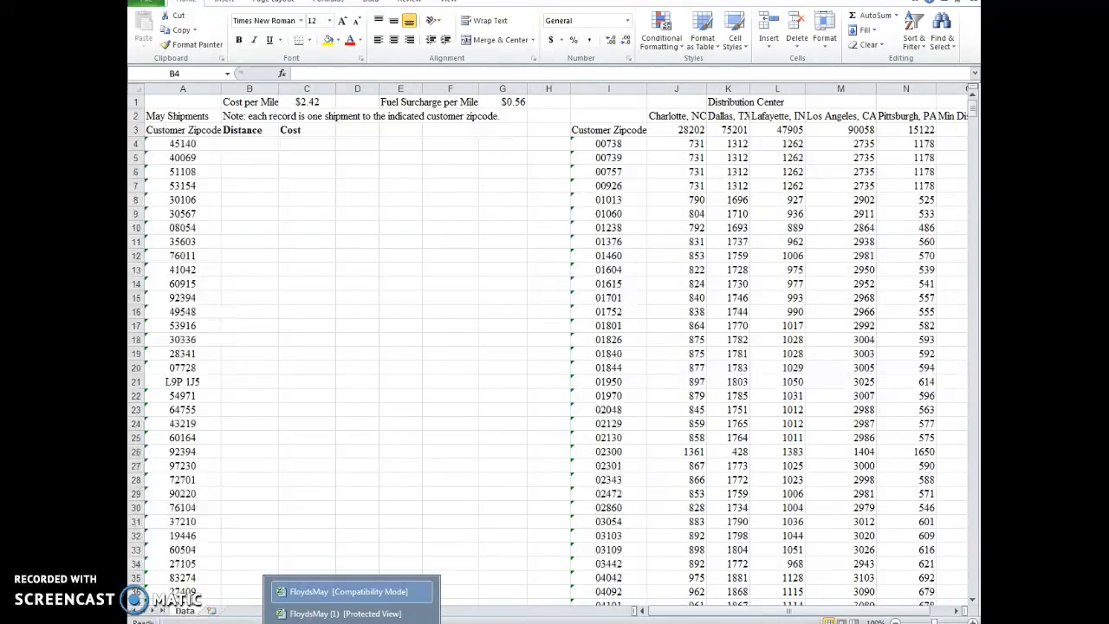
# Step: Review Problem 10-19 in the MindTap assignment and return to the FloydsMay workbook in Excel
pyautogui.click(299, 613)
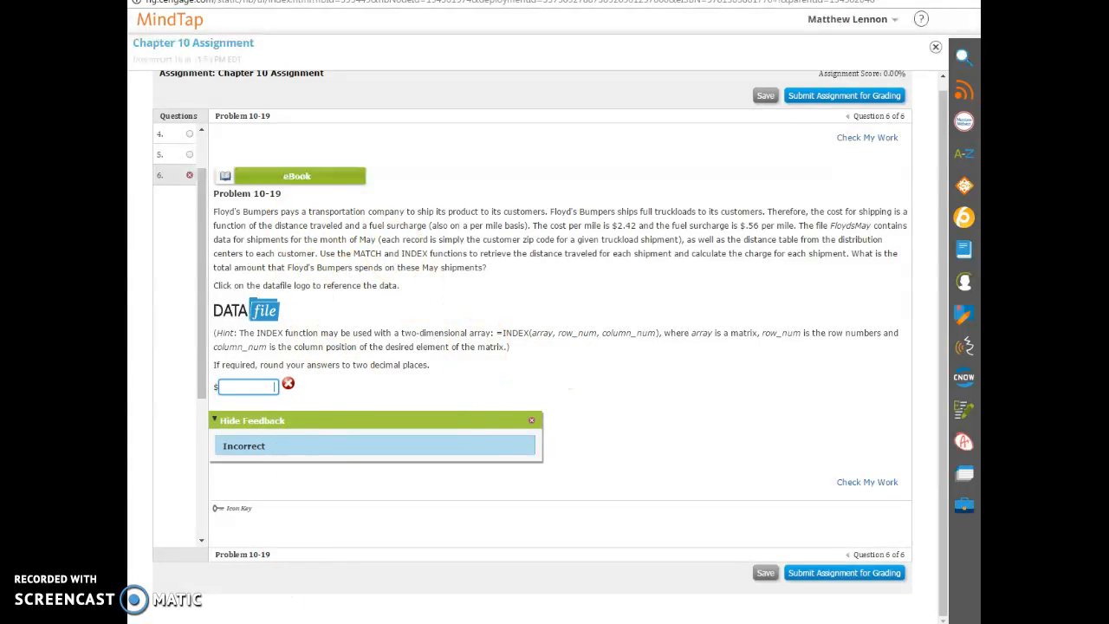
pyautogui.moveTo(351, 623)
pyautogui.click(347, 591)
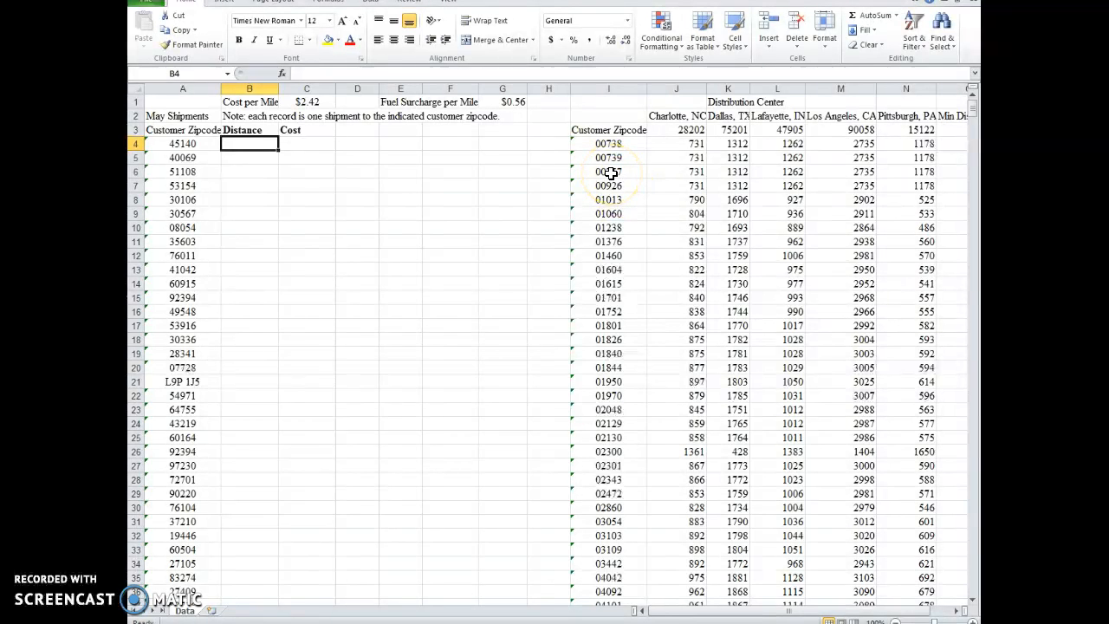
# Step: Make the Min Distance header in O2 bold to match the Distance and Cost headers
pyautogui.click(237, 127)
pyautogui.click(291, 129)
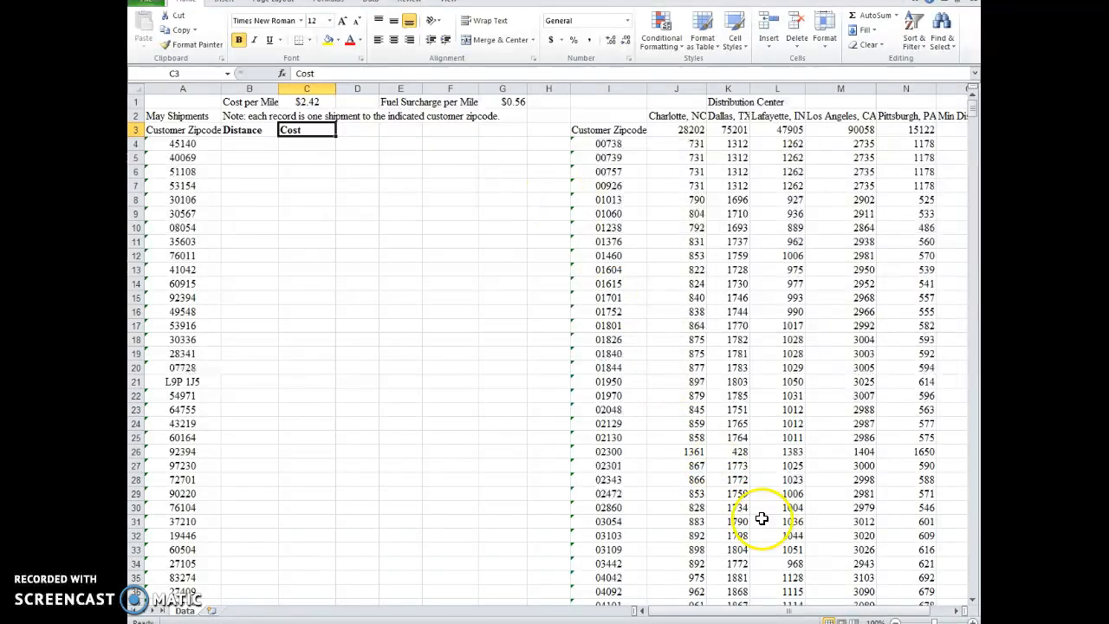
pyautogui.moveTo(827, 611); pyautogui.dragTo(837, 613)
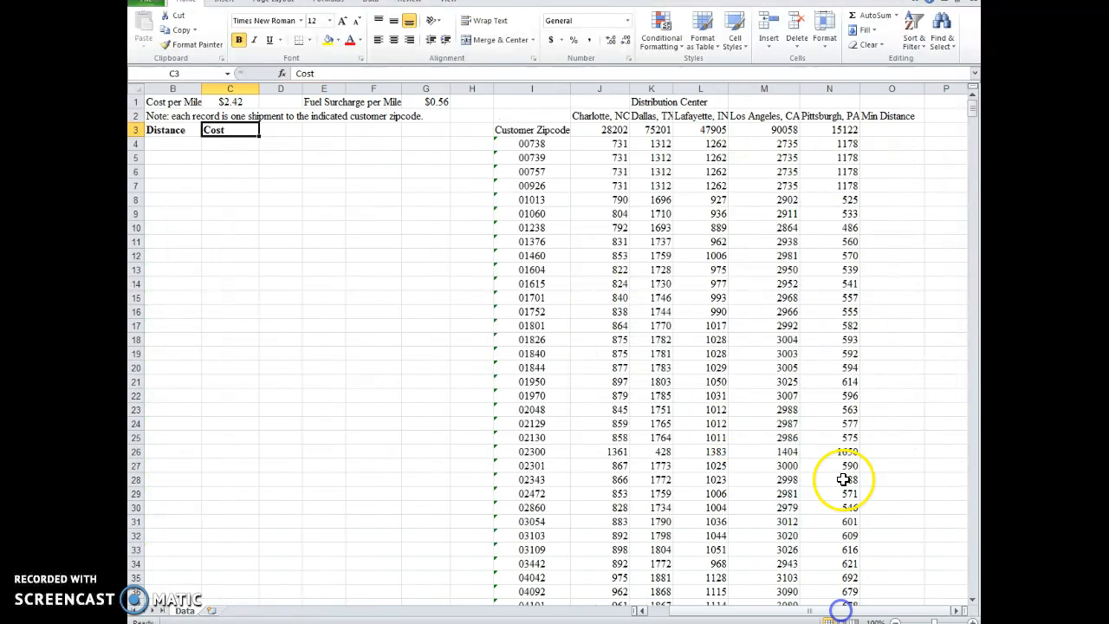
pyautogui.click(875, 118)
pyautogui.hotkey('ctrl', 'b')
pyautogui.click(871, 130)
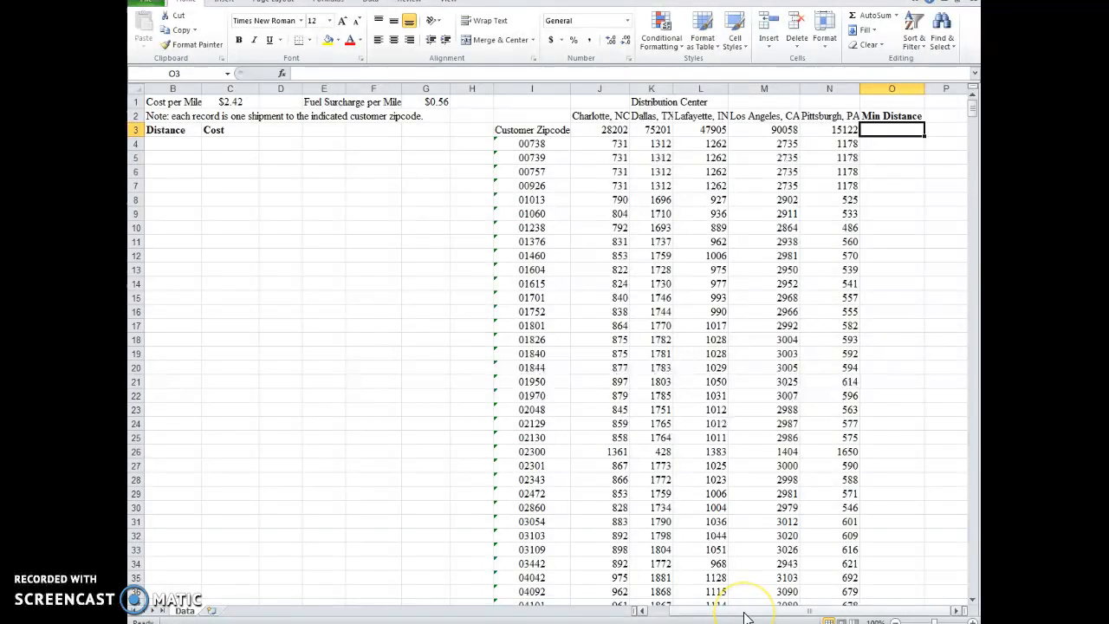
# Step: Examine the distances from each distribution center to customer zipcode 00738 in row 4 of the distance table
pyautogui.moveTo(744, 611); pyautogui.dragTo(723, 618)
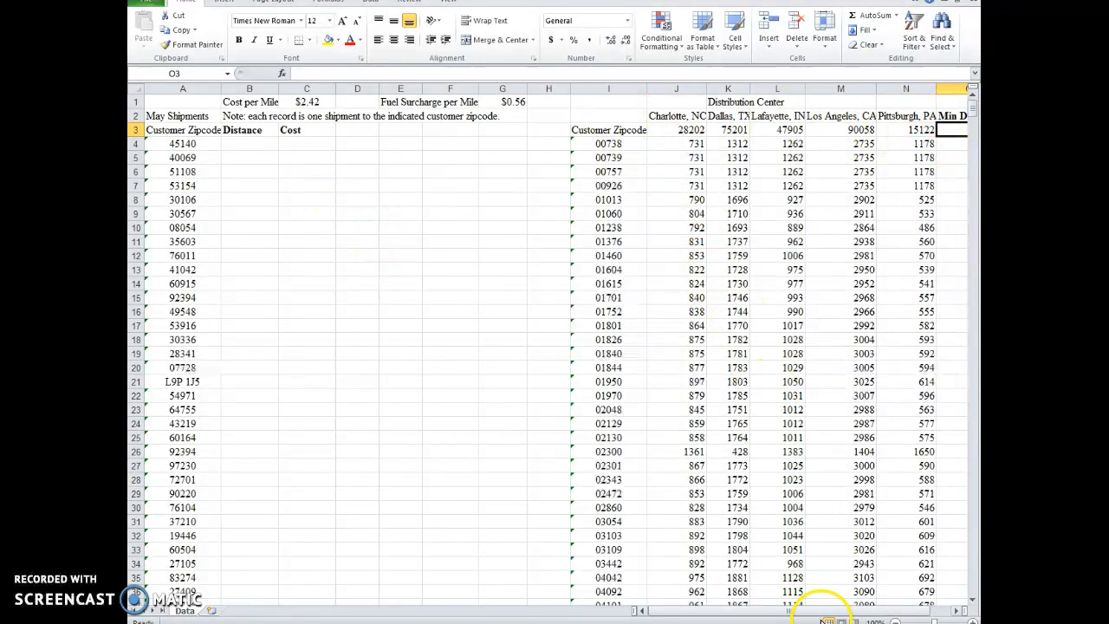
pyautogui.moveTo(824, 617); pyautogui.dragTo(841, 614)
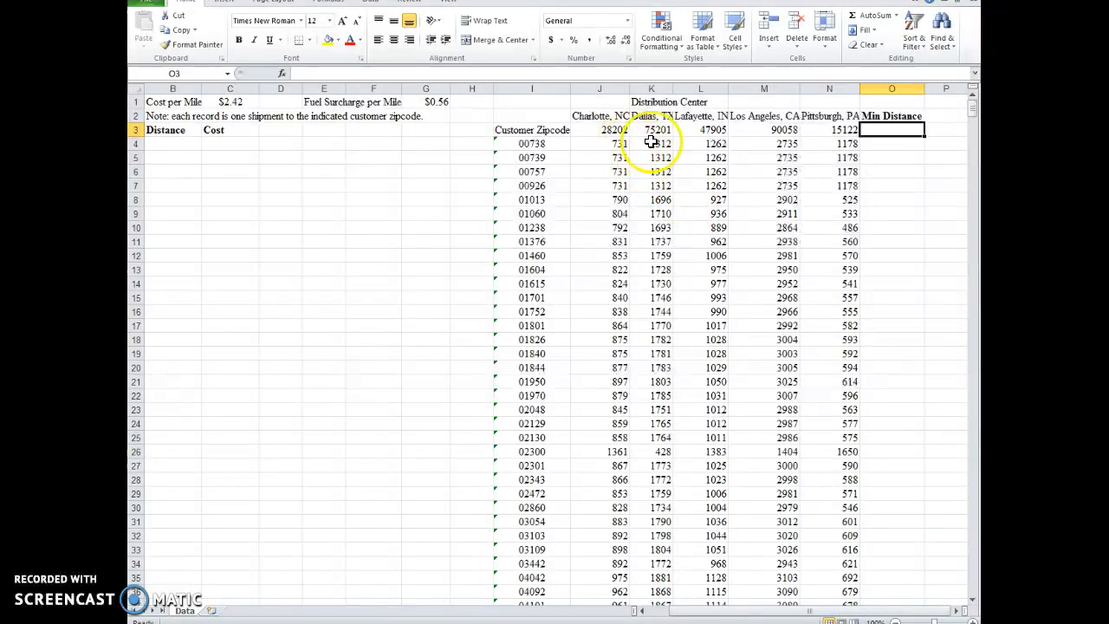
pyautogui.click(901, 144)
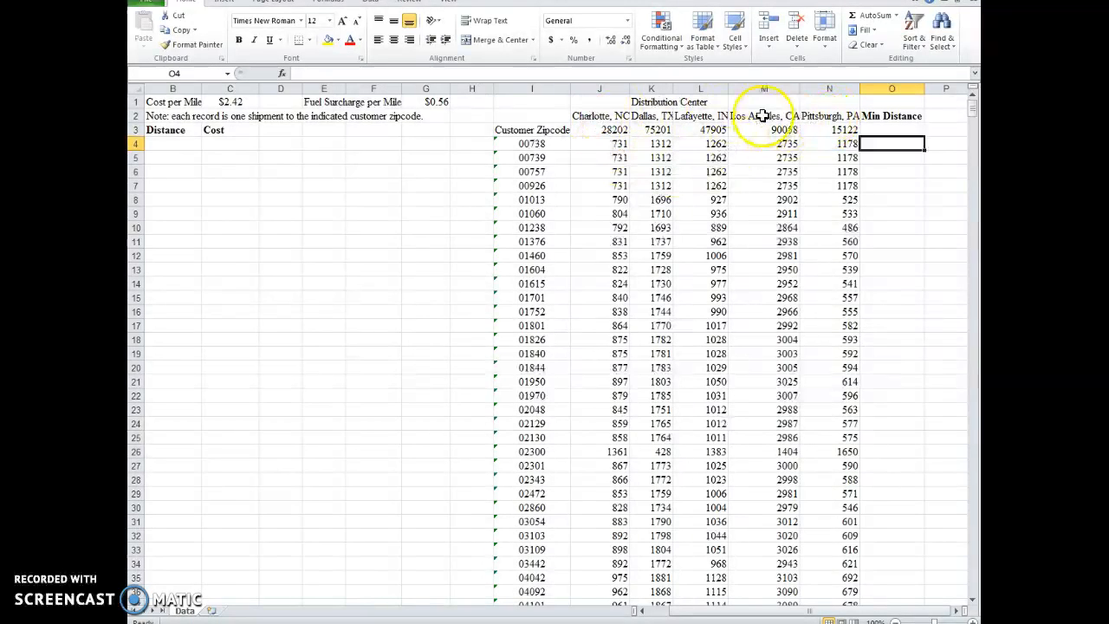
pyautogui.click(541, 145)
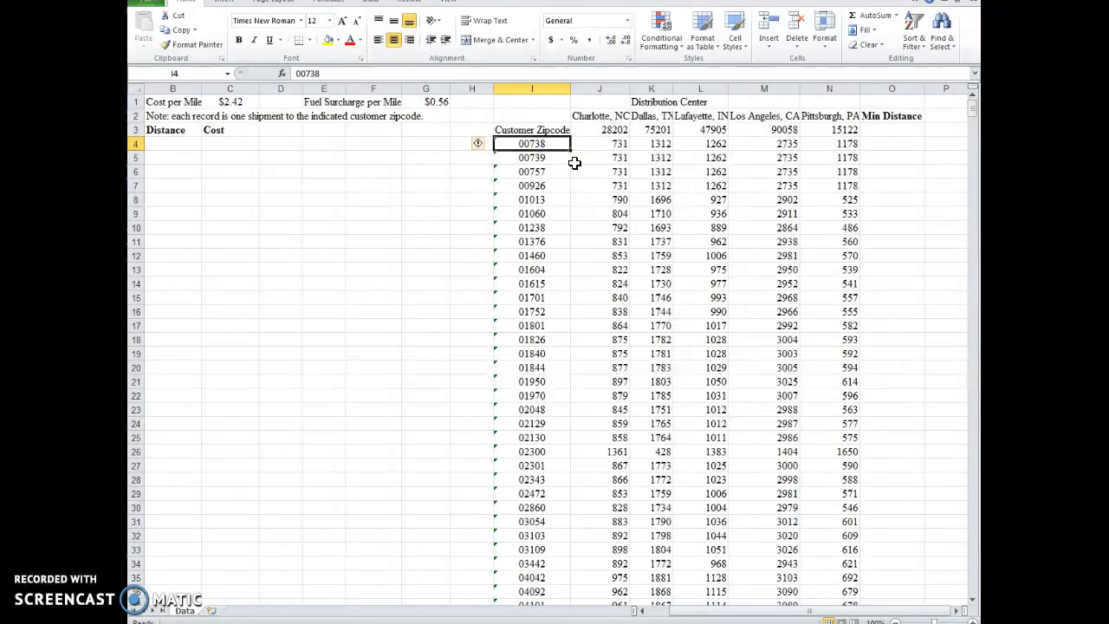
pyautogui.click(613, 145)
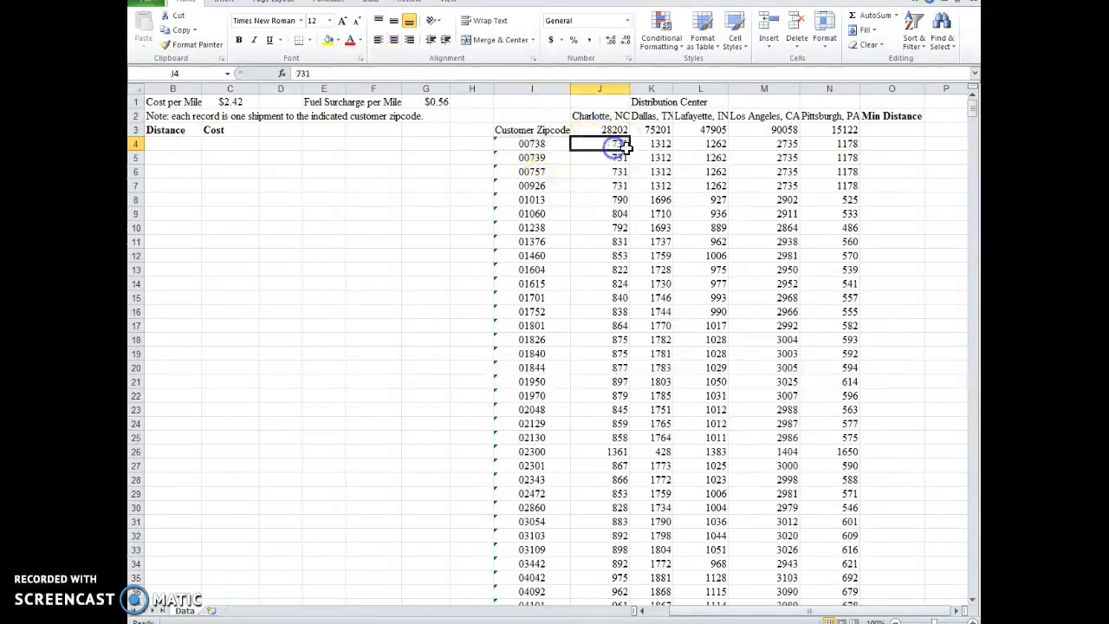
pyautogui.click(665, 147)
pyautogui.click(700, 147)
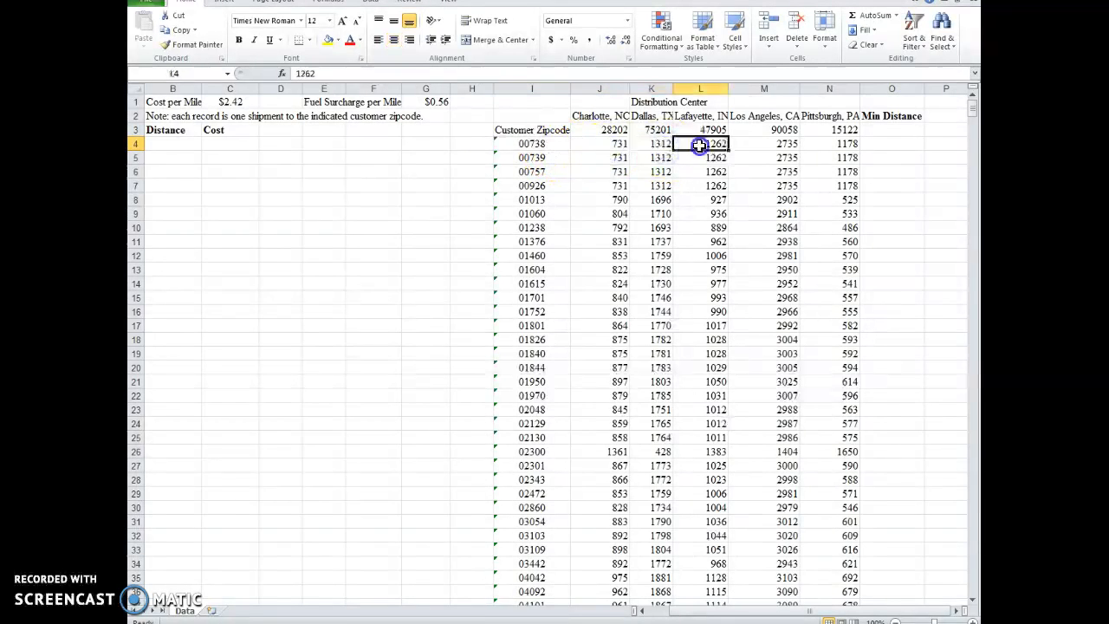
pyautogui.click(759, 147)
pyautogui.click(819, 144)
pyautogui.click(651, 144)
pyautogui.click(599, 144)
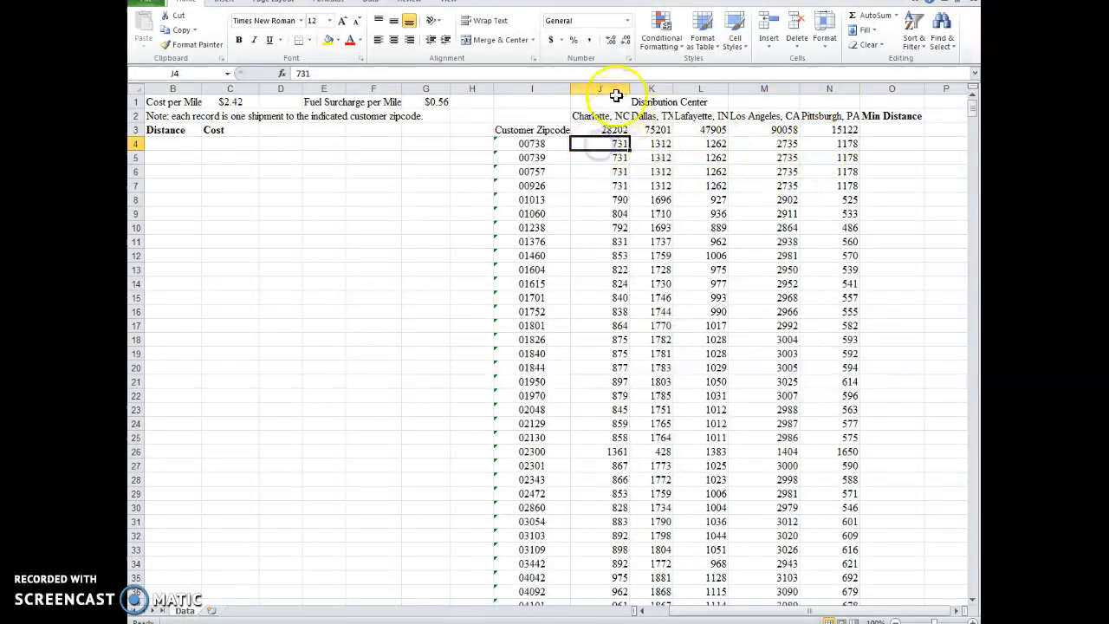
# Step: Enter =MIN(J4:N4) in O4 to return the shortest distribution center distance for the first zipcode
pyautogui.click(905, 142)
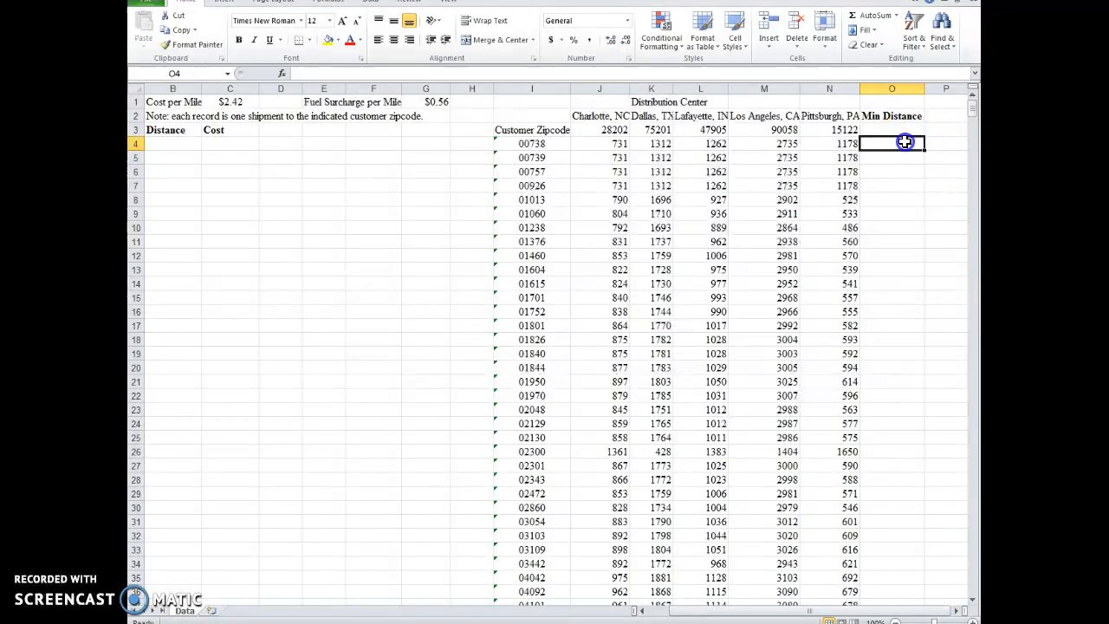
pyautogui.write('=min(')
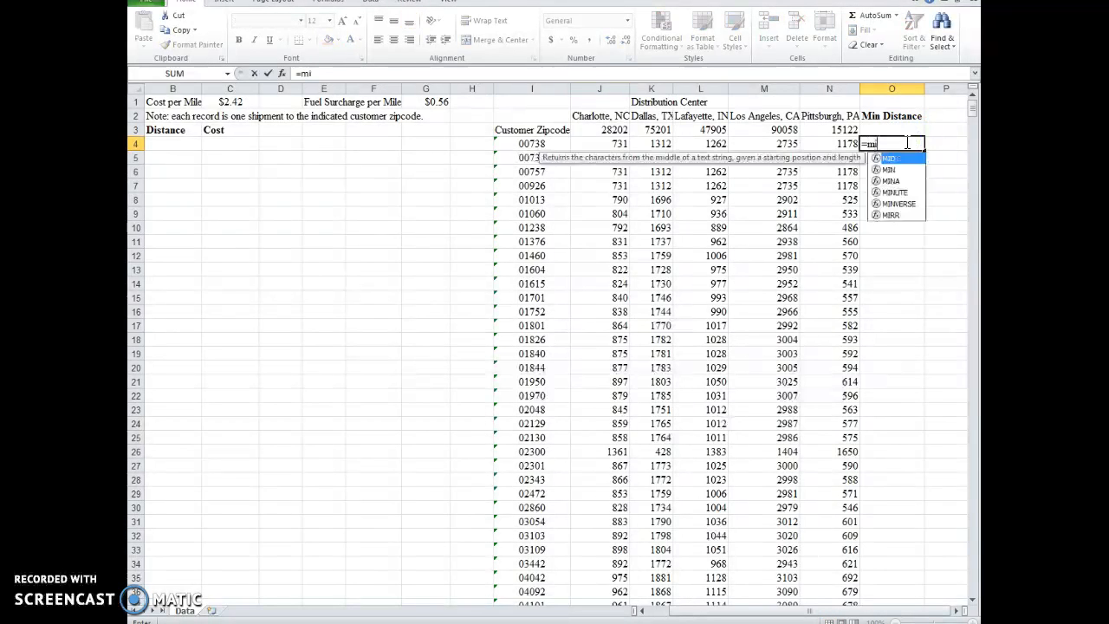
pyautogui.press('Return')
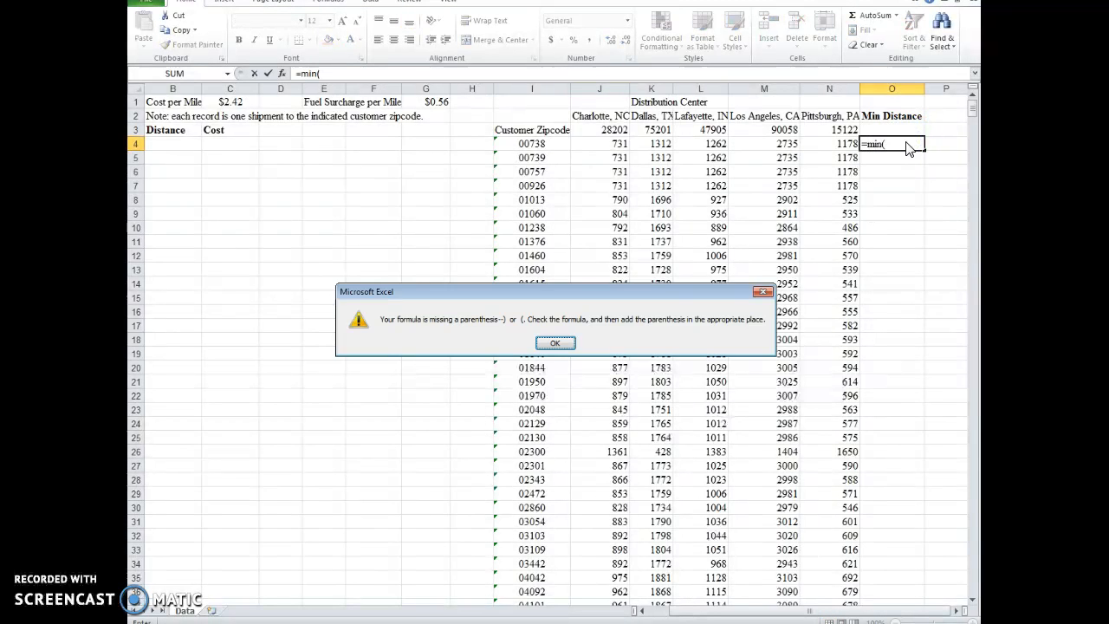
pyautogui.press('Return')
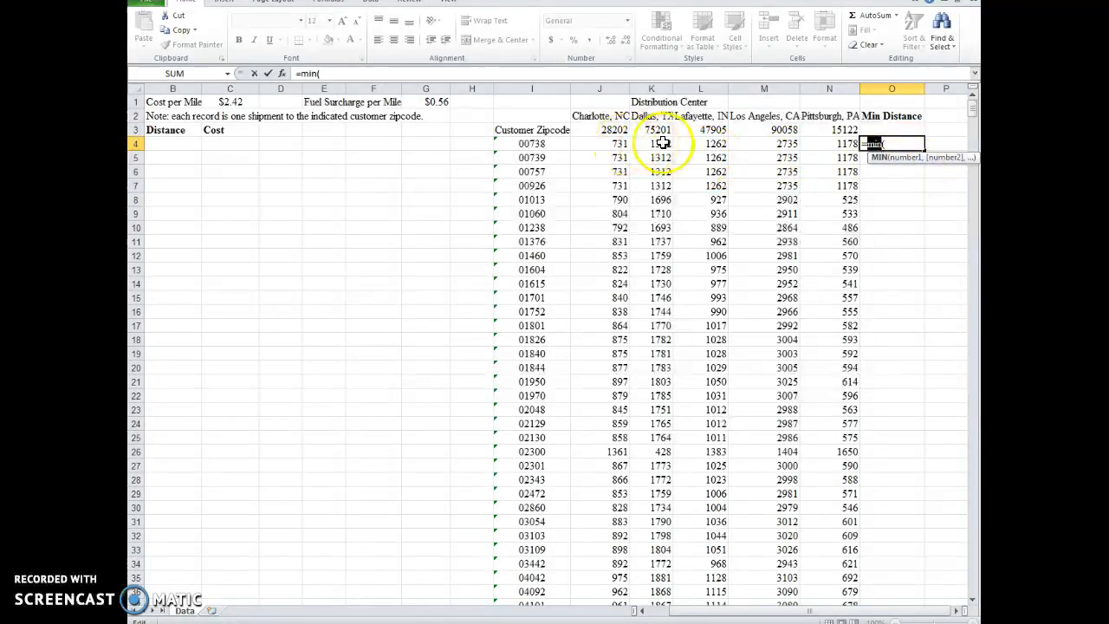
pyautogui.moveTo(619, 144); pyautogui.dragTo(807, 144)
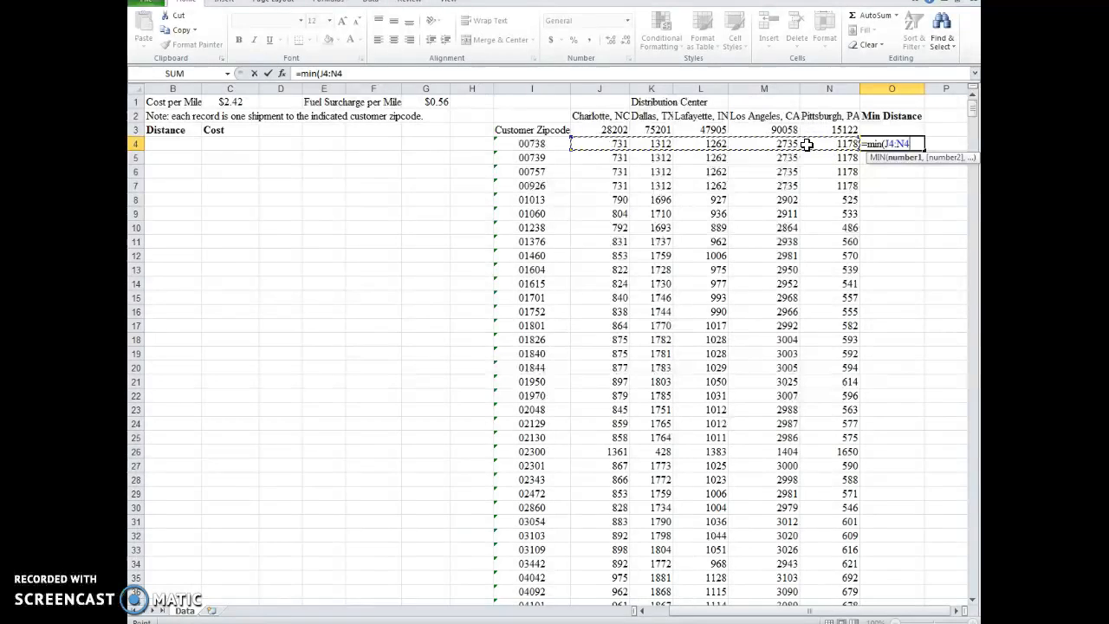
pyautogui.press('Return')
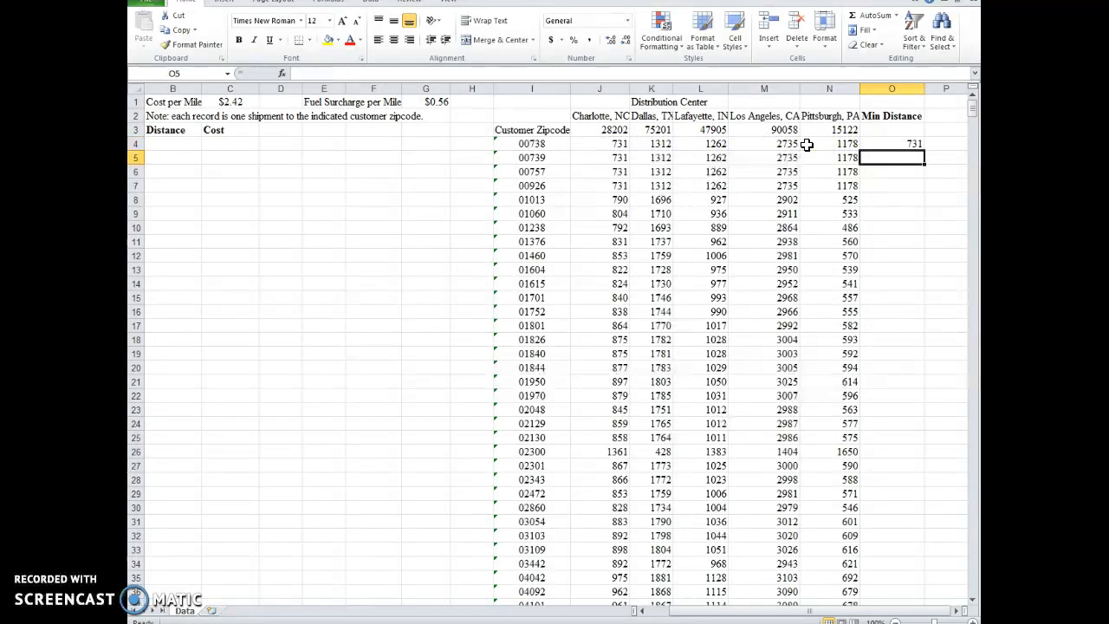
# Step: Fill the minimum distance formula from O4 down to O1032 for every customer zipcode in the distance table
pyautogui.click(906, 144)
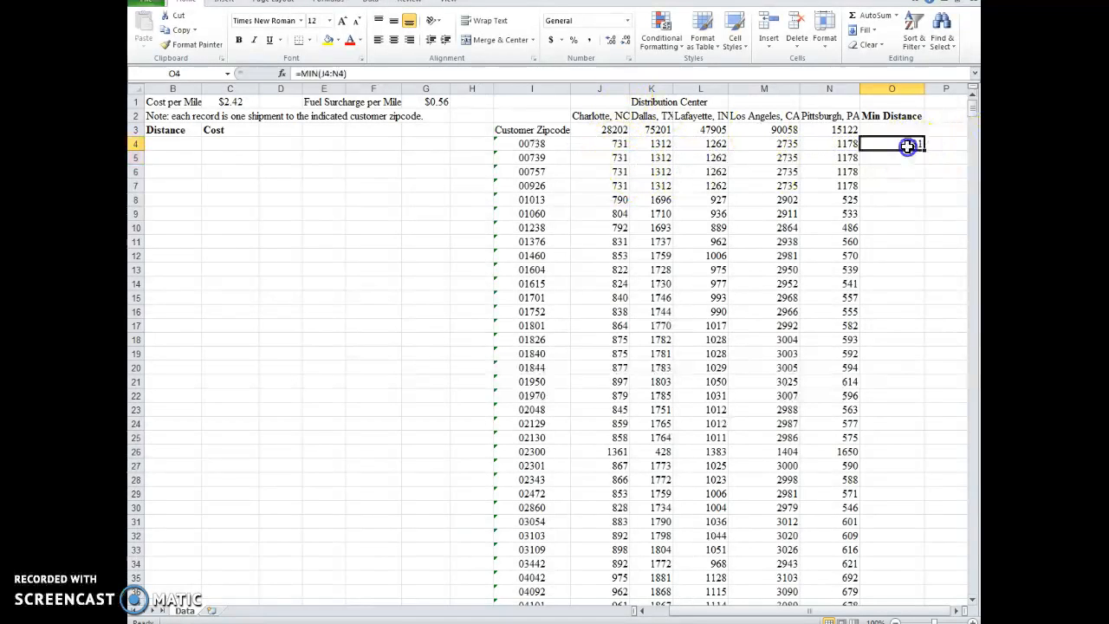
pyautogui.moveTo(925, 153); pyautogui.dragTo(869, 584)
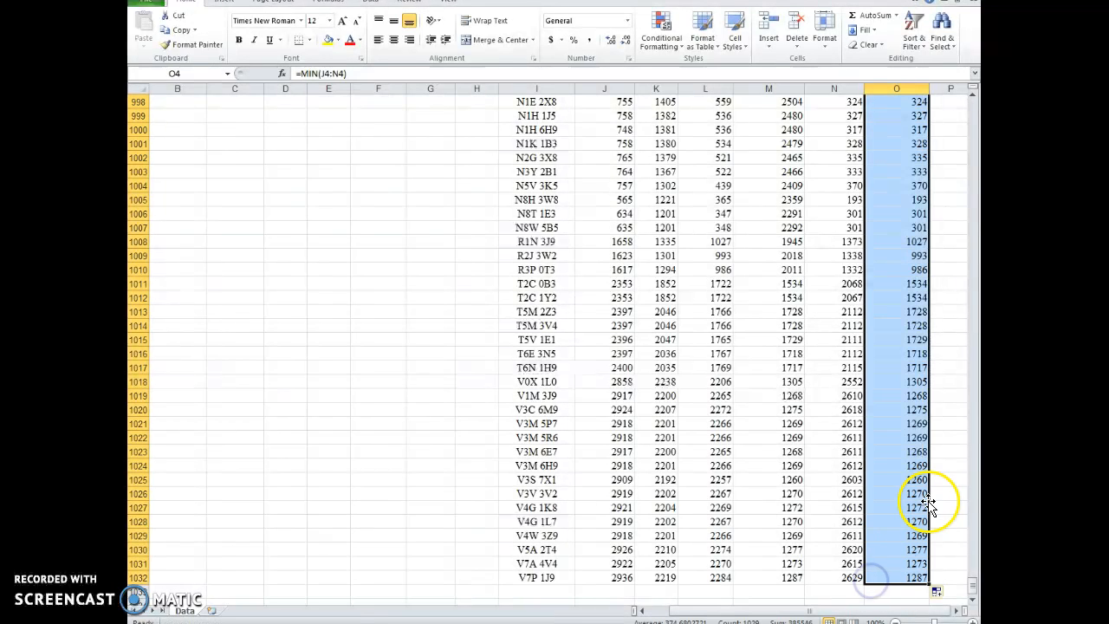
pyautogui.click(954, 482)
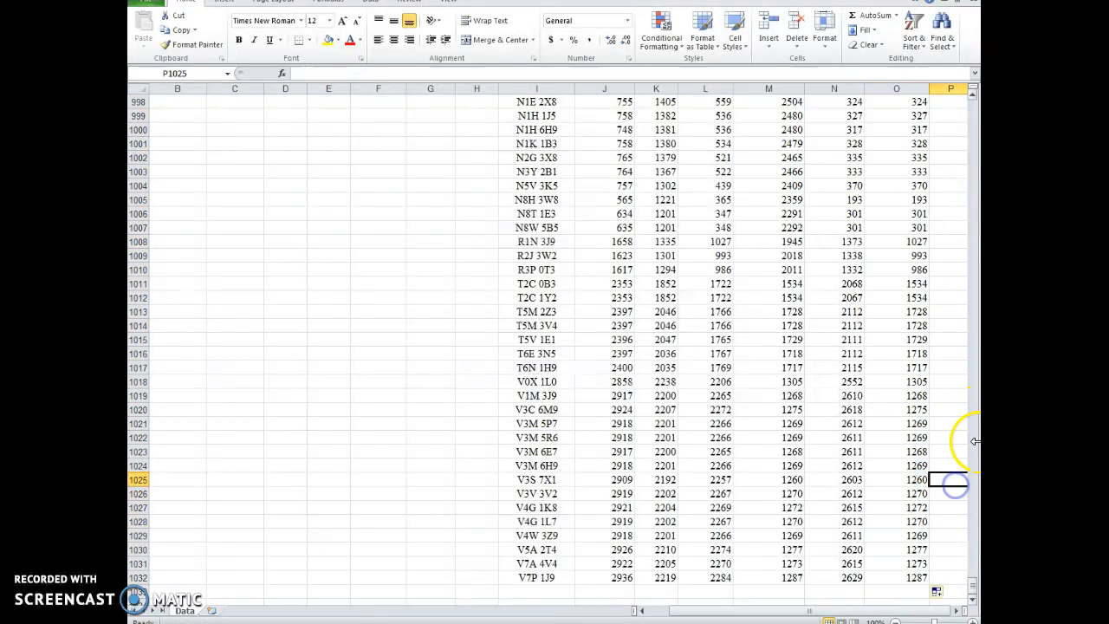
pyautogui.moveTo(963, 574); pyautogui.dragTo(973, 106)
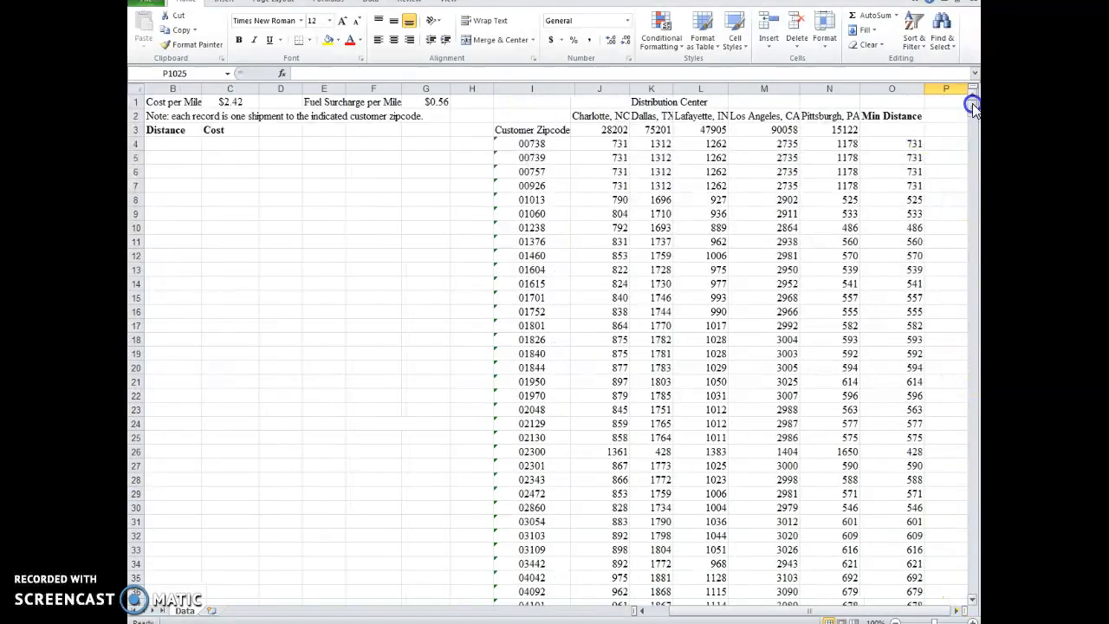
# Step: Begin an INDEX formula in B4 for the Distance of the first May shipment
pyautogui.moveTo(805, 610); pyautogui.dragTo(743, 617)
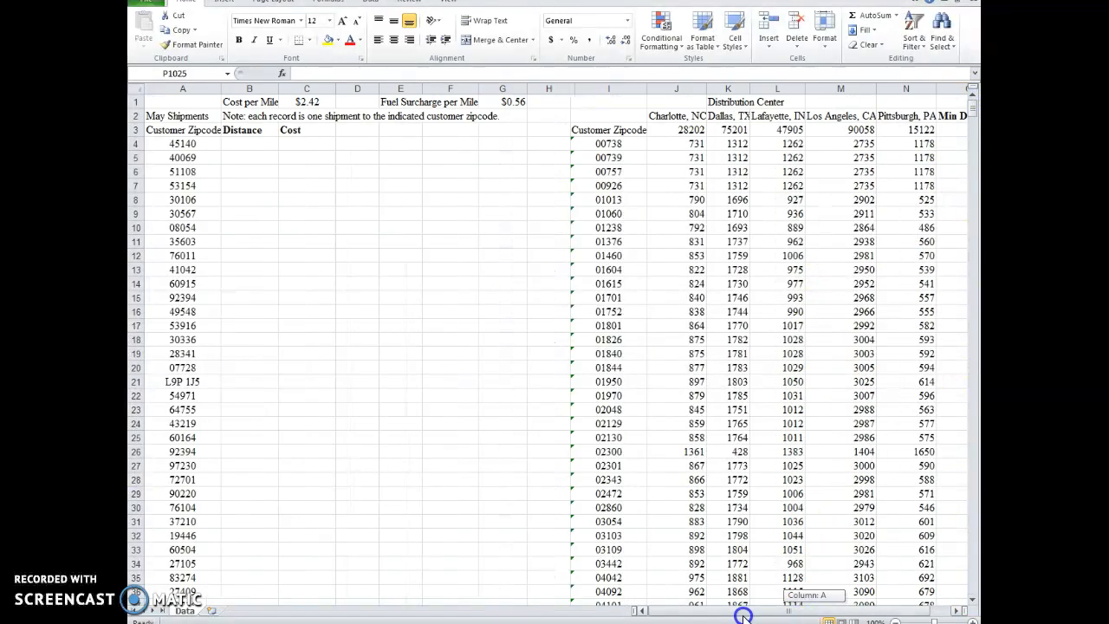
pyautogui.click(249, 144)
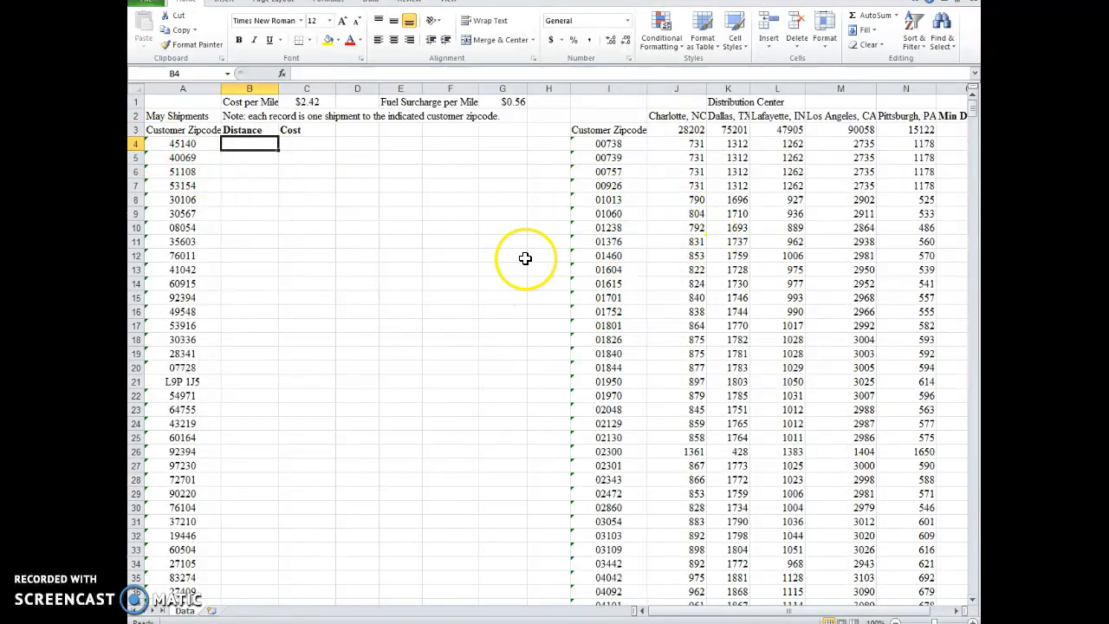
pyautogui.click(247, 146)
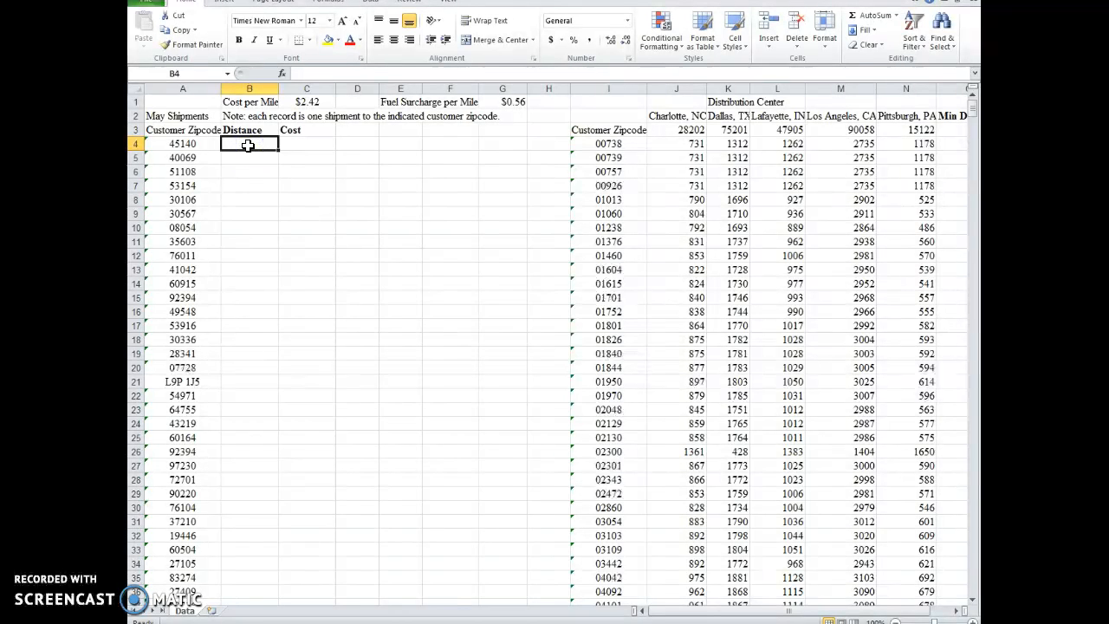
pyautogui.write('=')
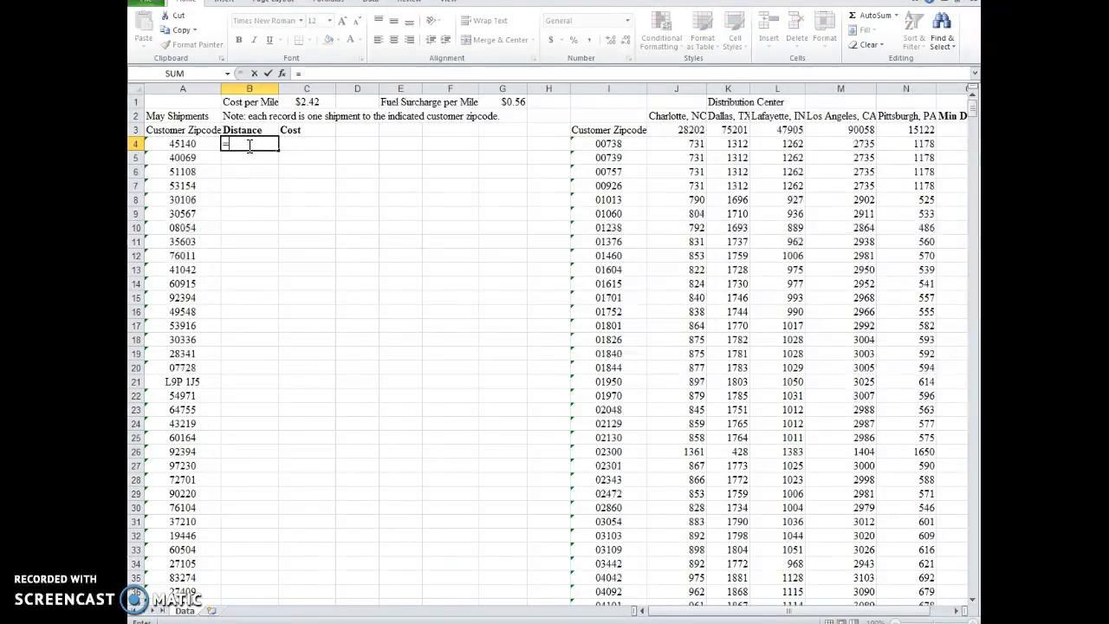
pyautogui.write('inde')
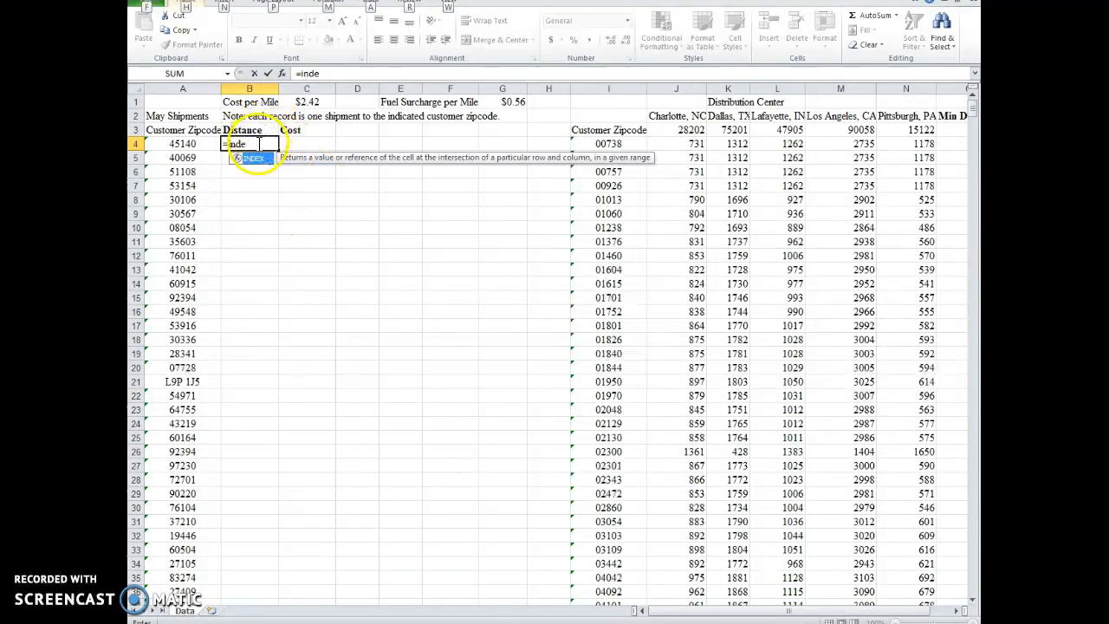
pyautogui.click(255, 144)
pyautogui.write('x')
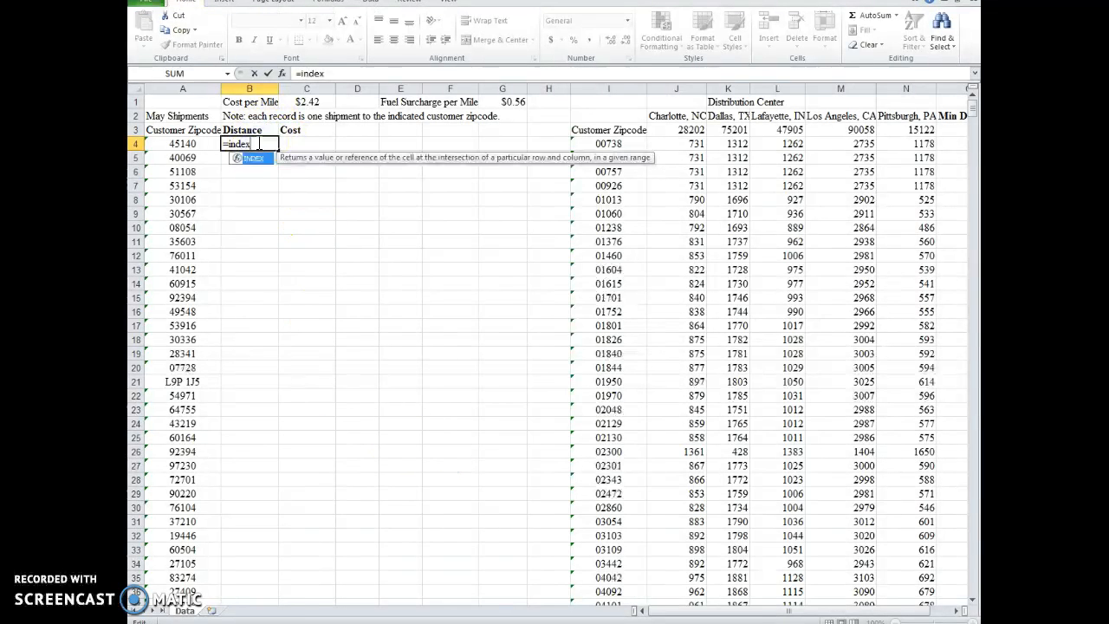
pyautogui.press('Tab')
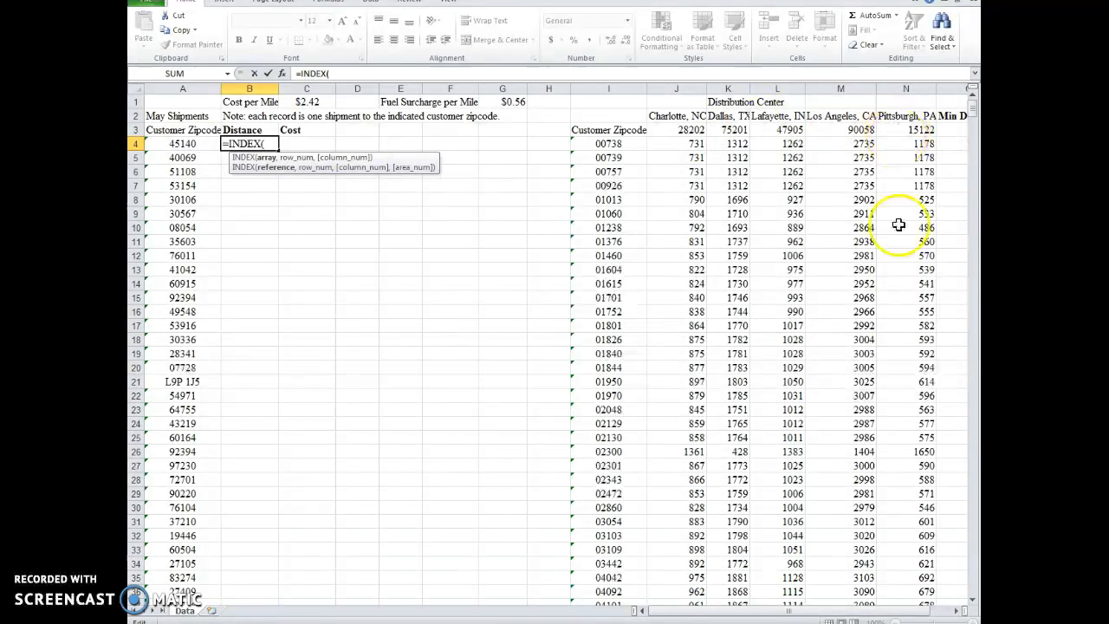
pyautogui.click(623, 144)
pyautogui.moveTo(624, 144); pyautogui.dragTo(628, 577)
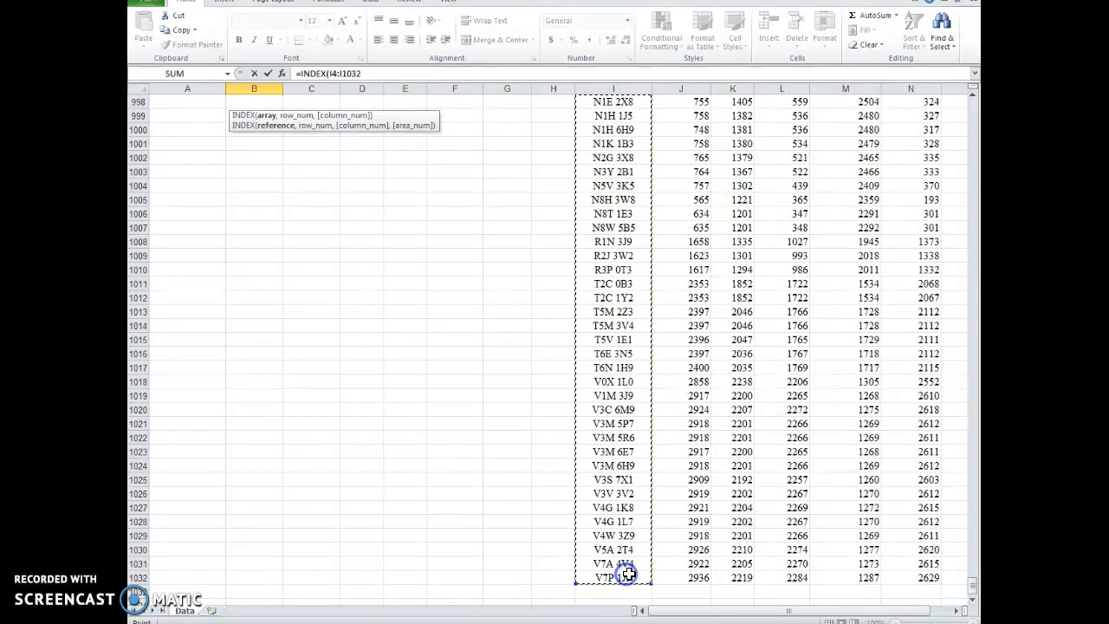
pyautogui.moveTo(974, 584); pyautogui.dragTo(966, 98)
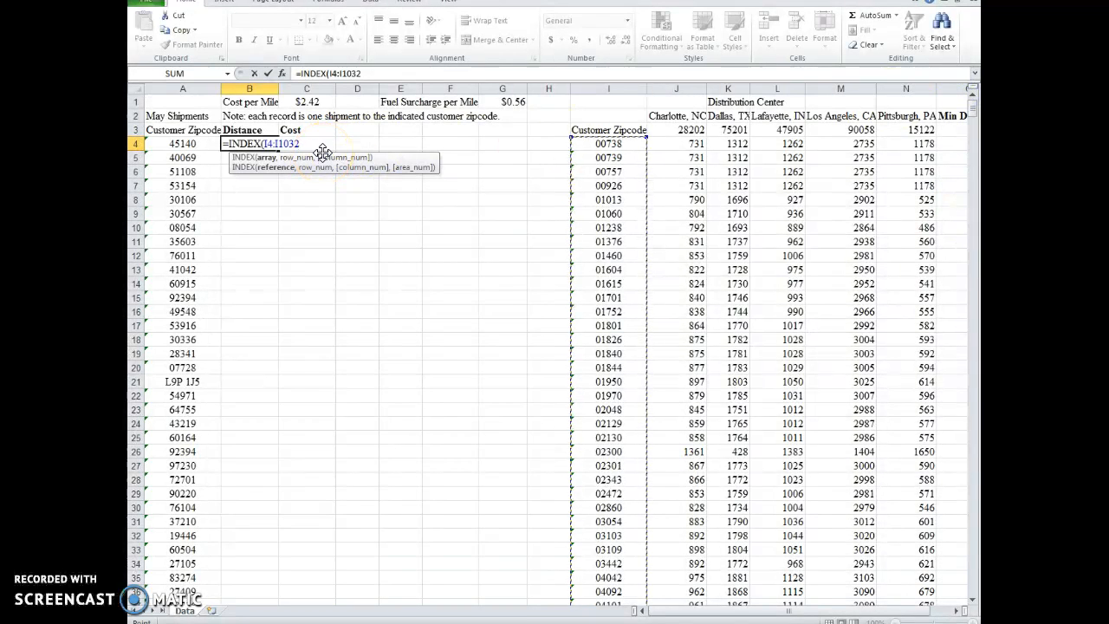
pyautogui.press('Left')
pyautogui.press('Left')
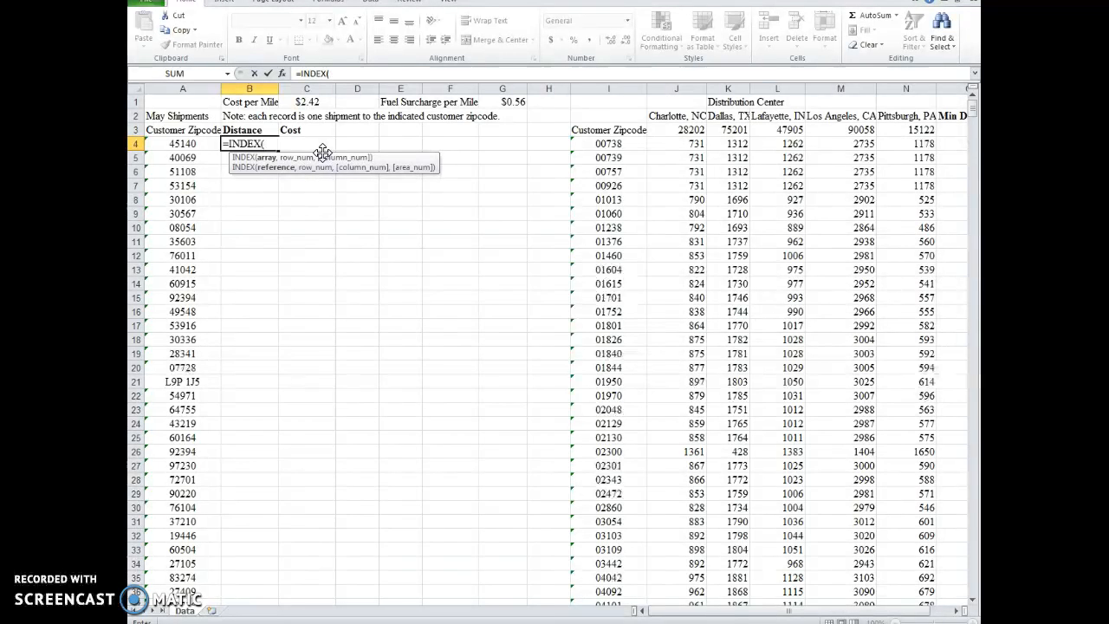
# Step: Enter the customer zipcode range I4:I1032 as the array of the INDEX formula in B4
pyautogui.write('I')
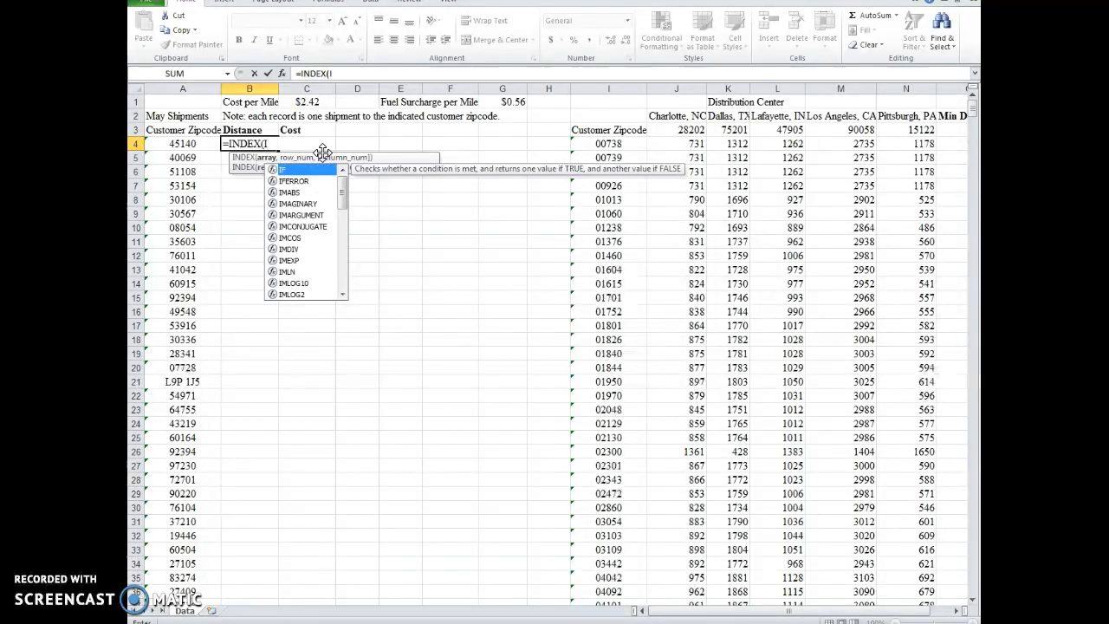
pyautogui.write('4:I1032')
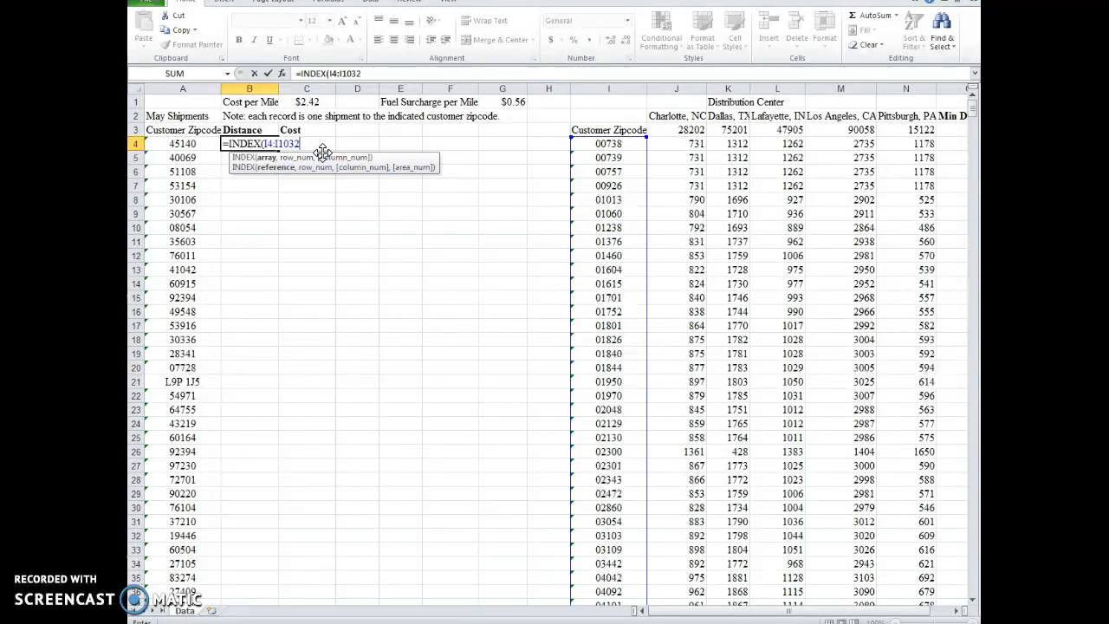
pyautogui.press('Return')
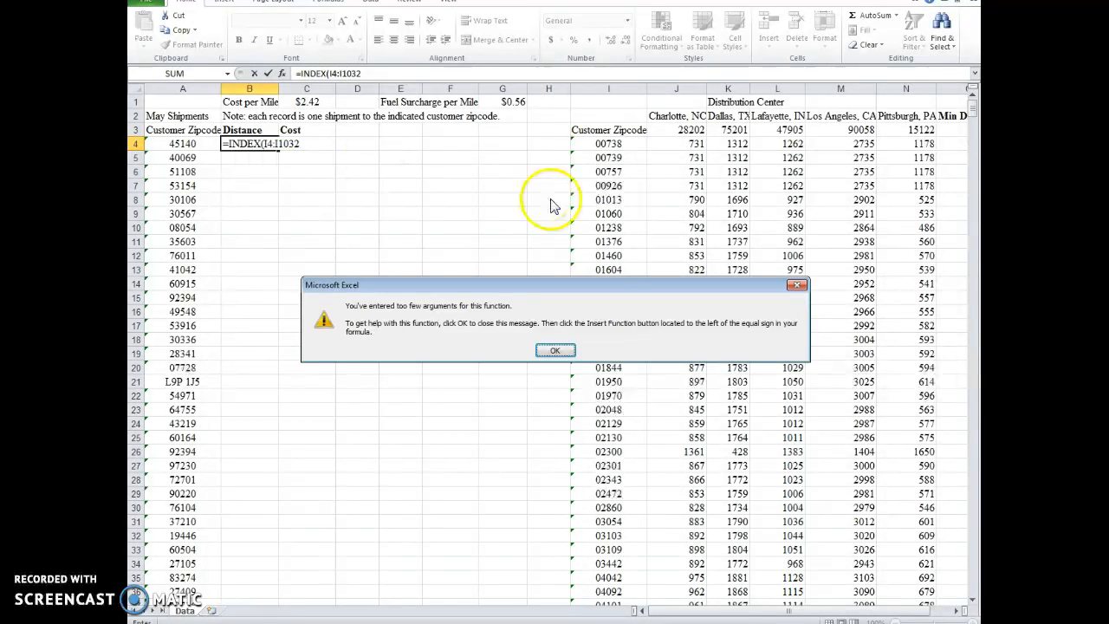
pyautogui.click(555, 351)
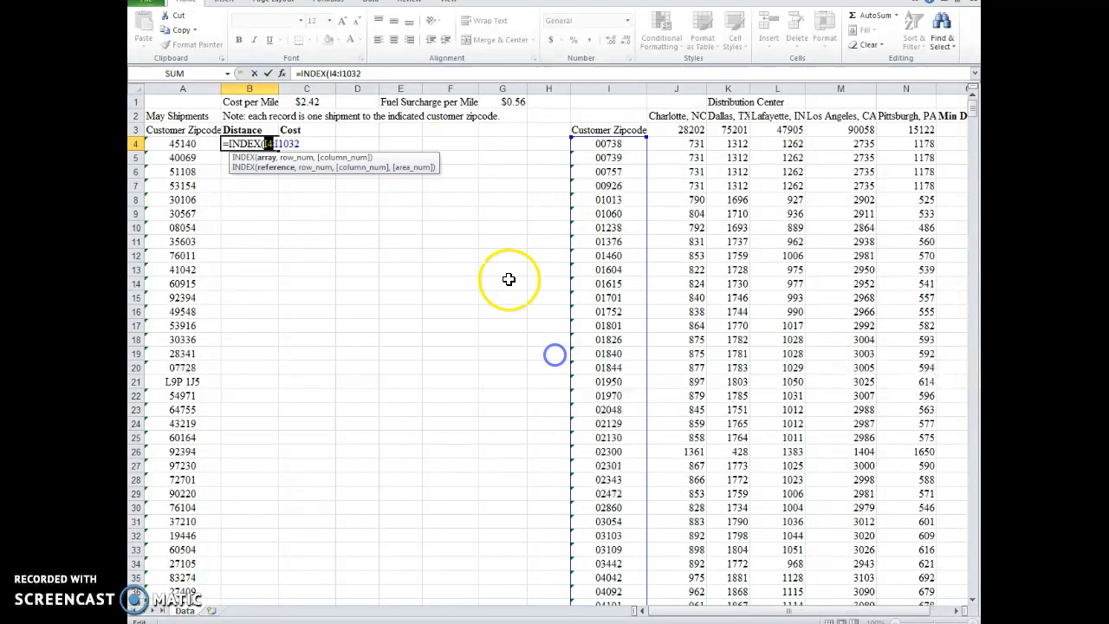
# Step: Make the INDEX array range in B4 absolute as $I$4:$I$1032
pyautogui.click(330, 75)
pyautogui.write('$I')
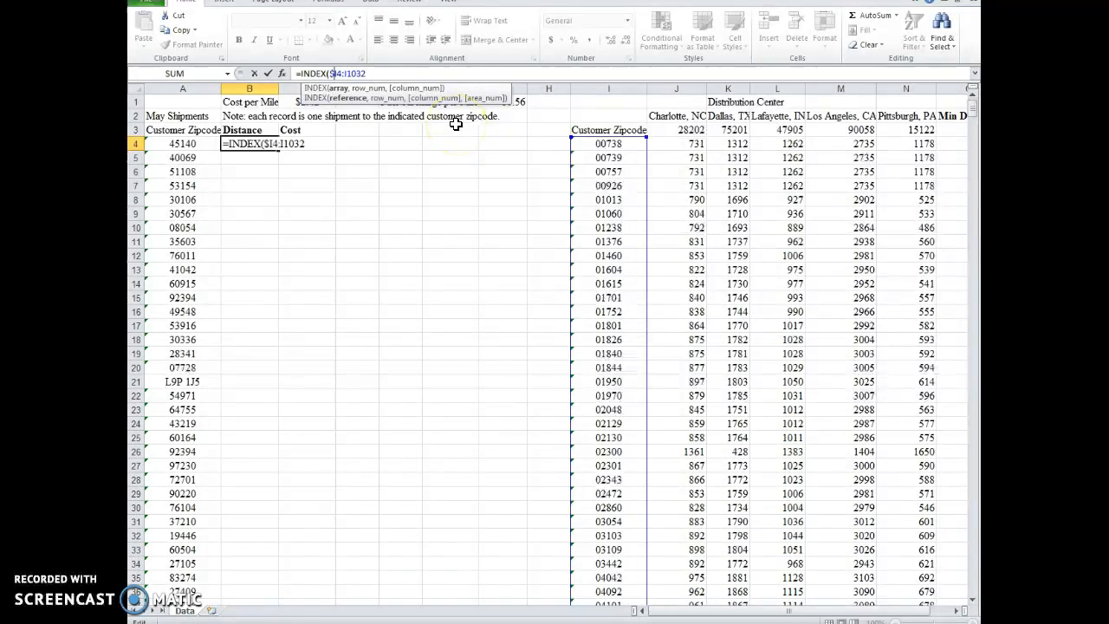
pyautogui.write('$4:')
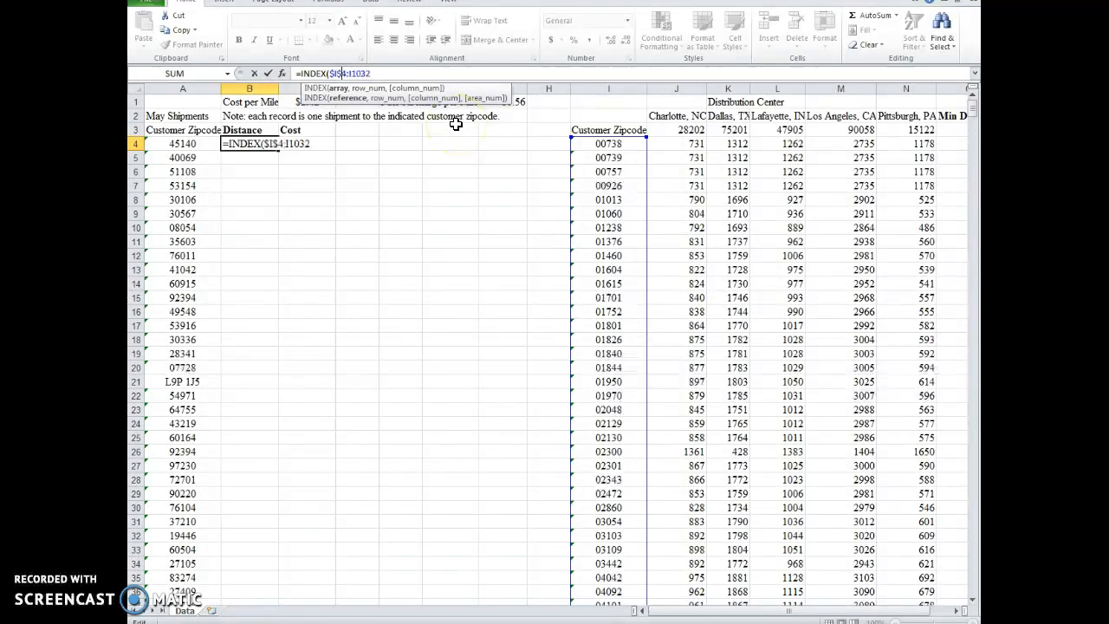
pyautogui.write('$')
pyautogui.press('Right')
pyautogui.write('$')
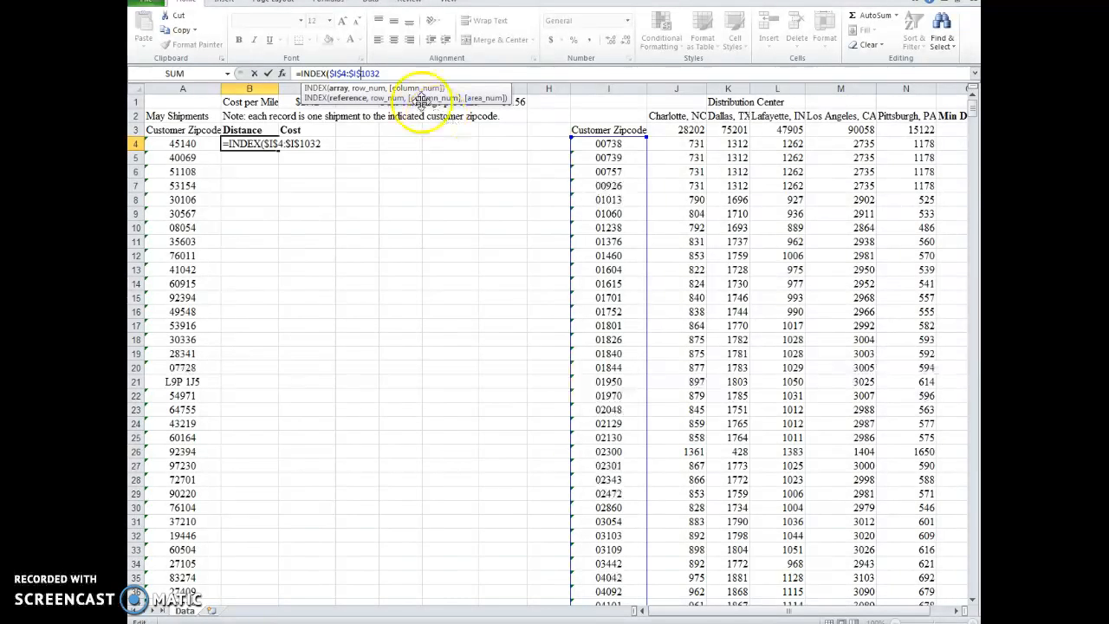
# Step: Nest a MATCH function as the row number argument of the INDEX formula in B4
pyautogui.click(384, 73)
pyautogui.write(',')
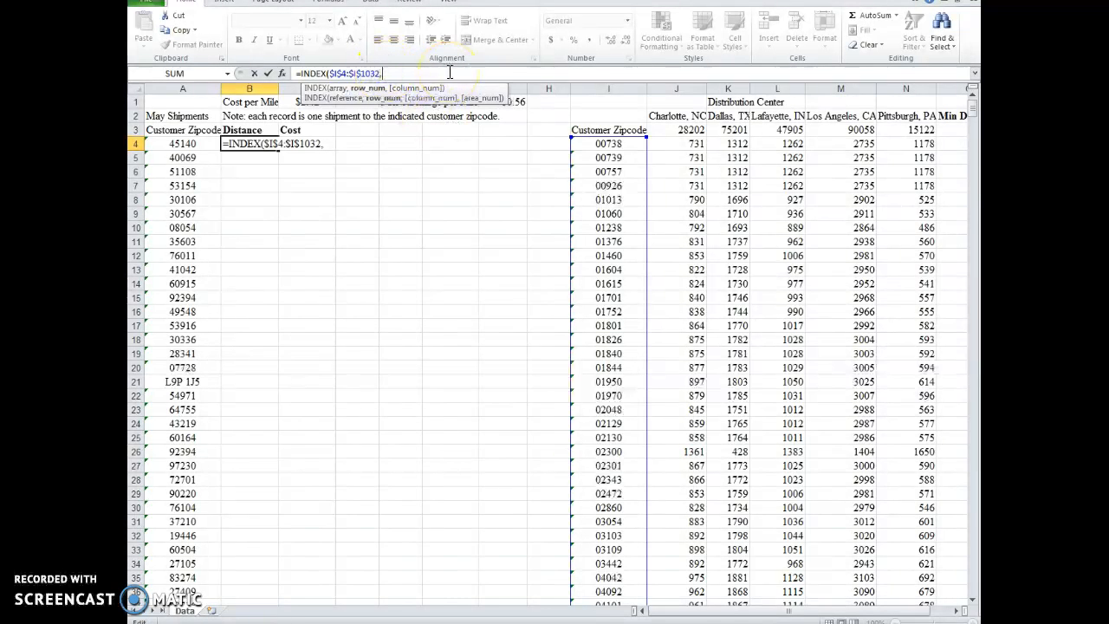
pyautogui.write(' match')
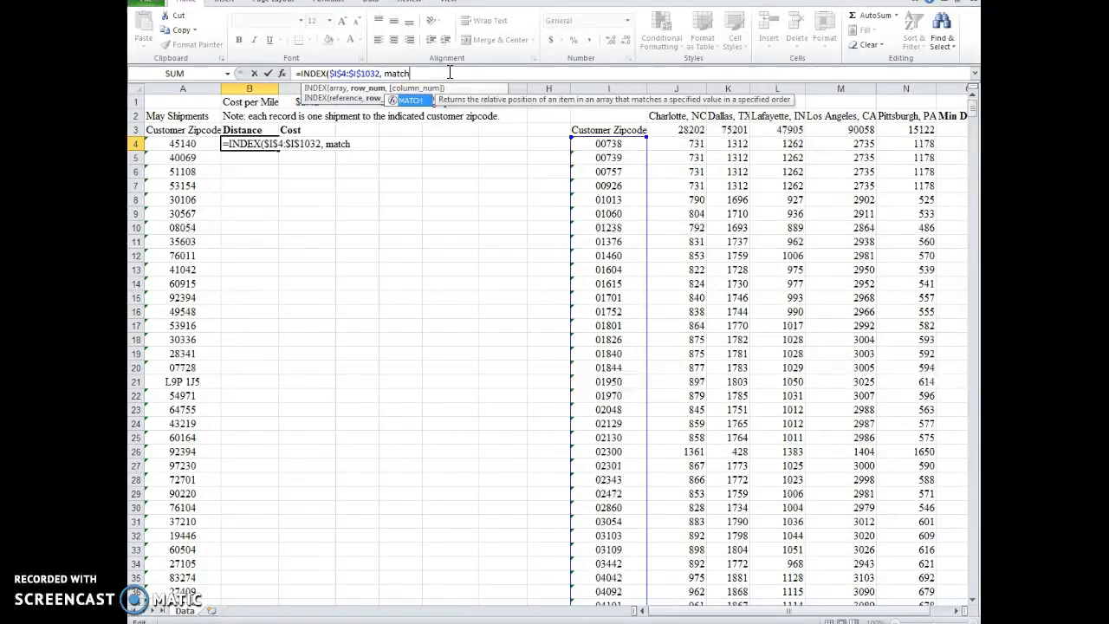
pyautogui.press('Tab')
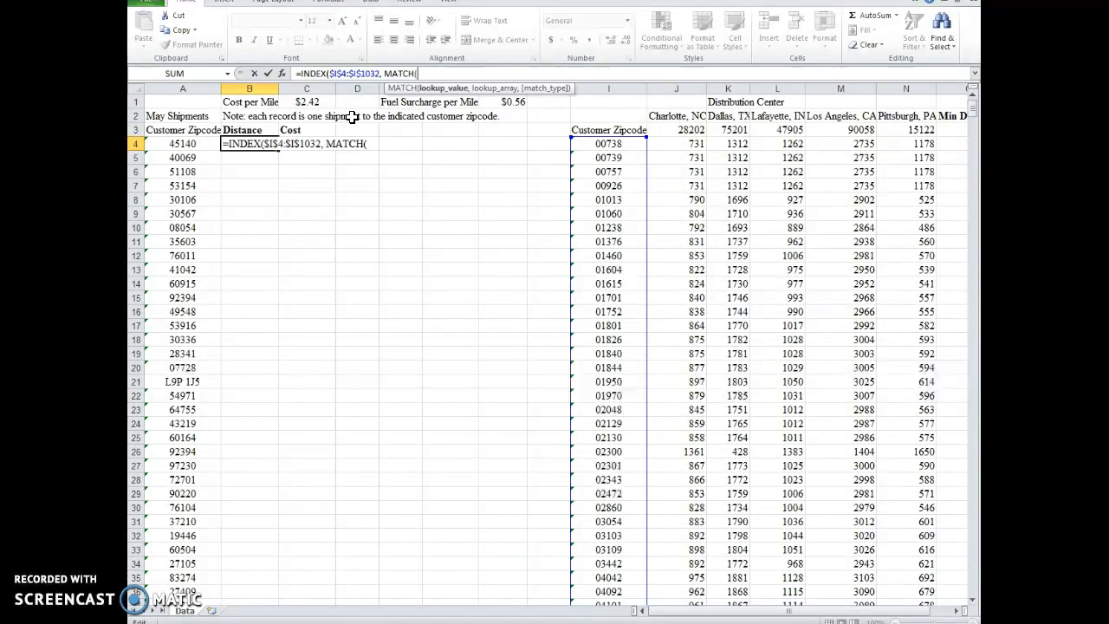
# Step: Change the INDEX array in B4 to the Min Distance column, $O$4:$O$1032
pyautogui.click(380, 89)
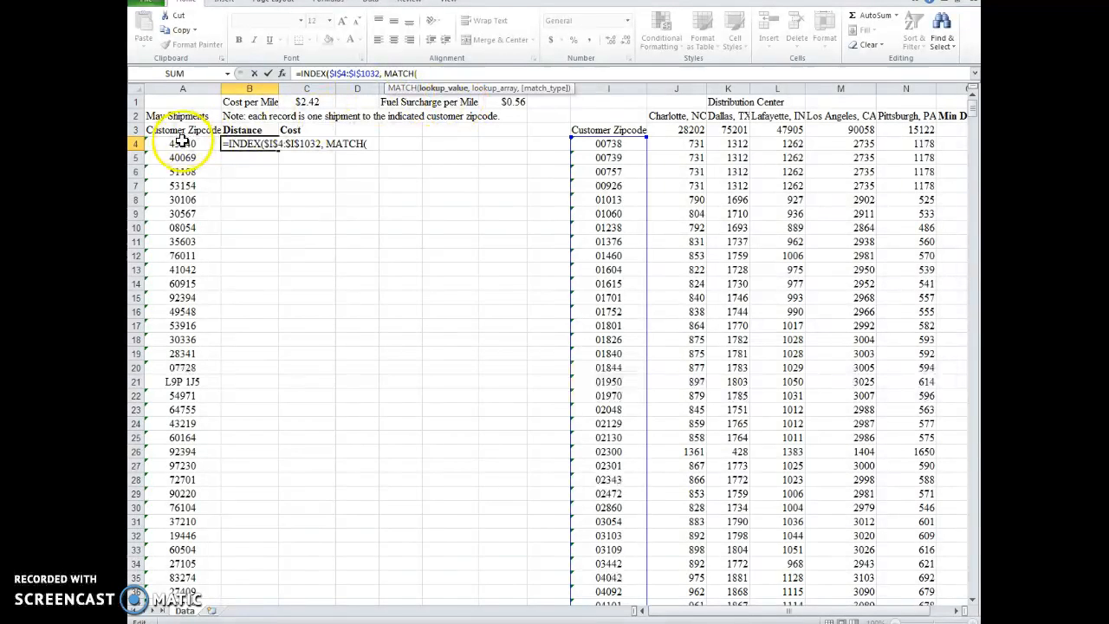
pyautogui.click(381, 74)
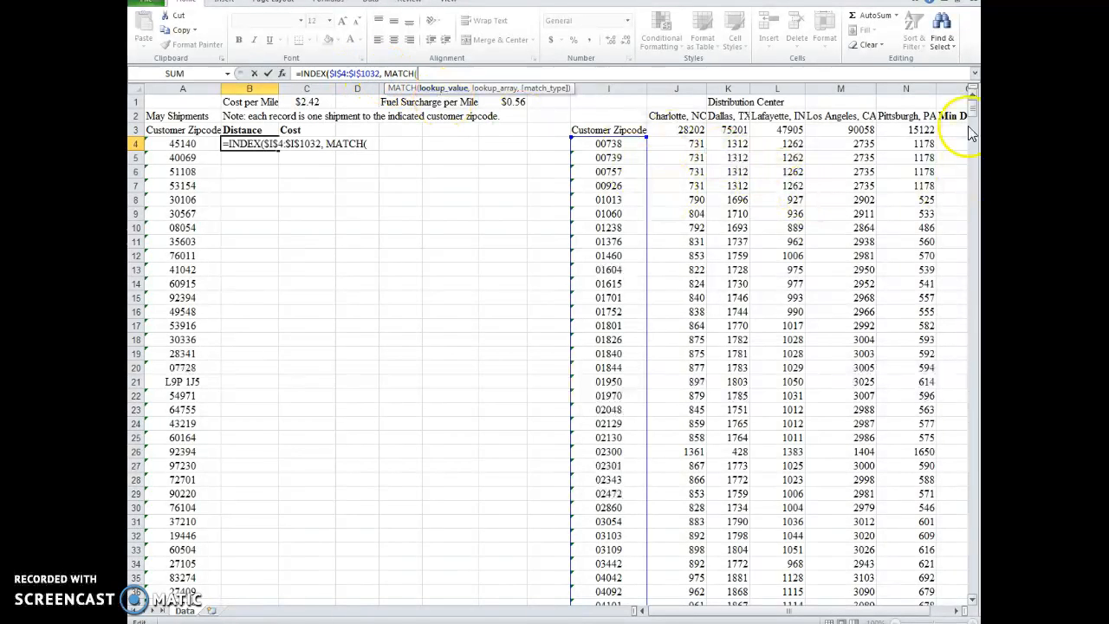
pyautogui.click(379, 75)
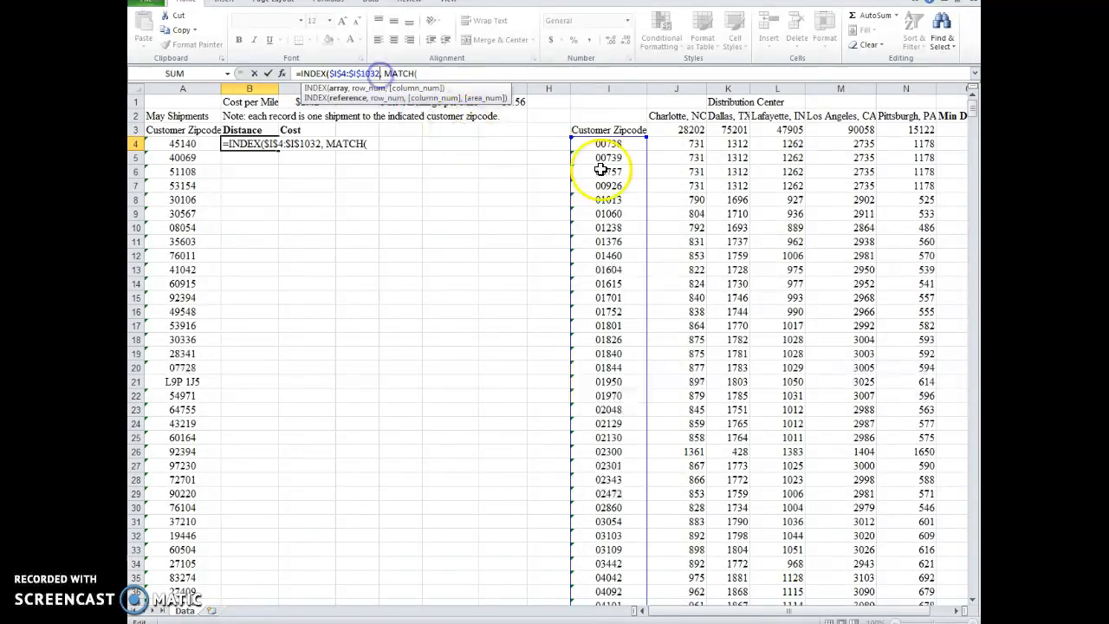
pyautogui.click(957, 611)
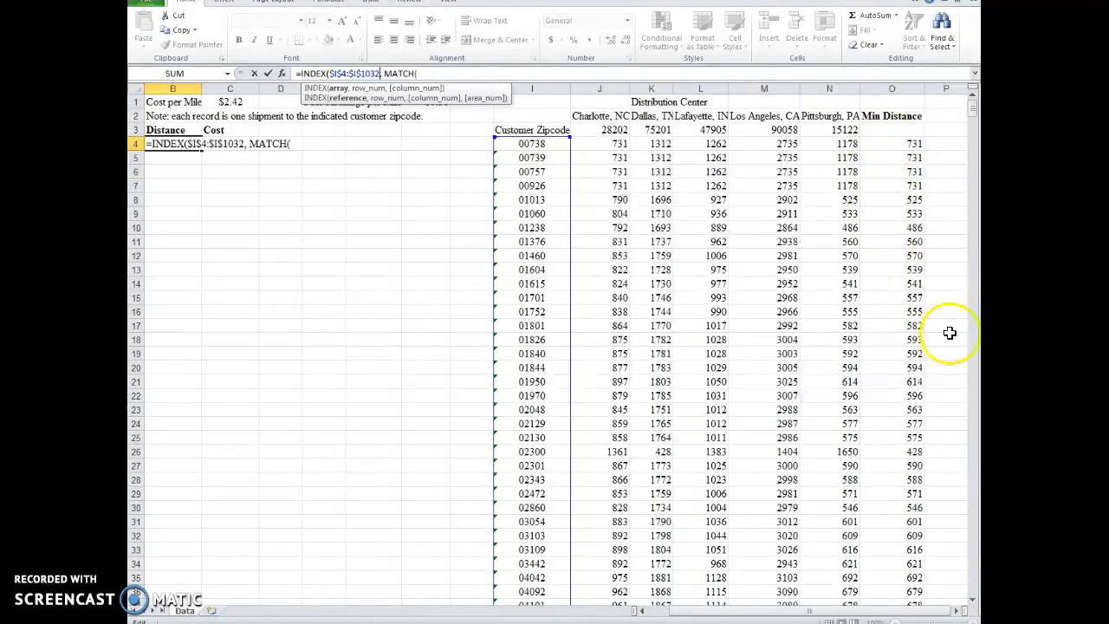
pyautogui.moveTo(972, 109)
pyautogui.mouseDown()
pyautogui.moveTo(944, 436)
pyautogui.moveTo(917, 537)
pyautogui.moveTo(921, 606)
pyautogui.moveTo(963, 234)
pyautogui.moveTo(964, 113)
pyautogui.mouseUp()
pyautogui.moveTo(746, 611); pyautogui.dragTo(672, 613)
pyautogui.click(337, 73)
pyautogui.press('BackSpace')
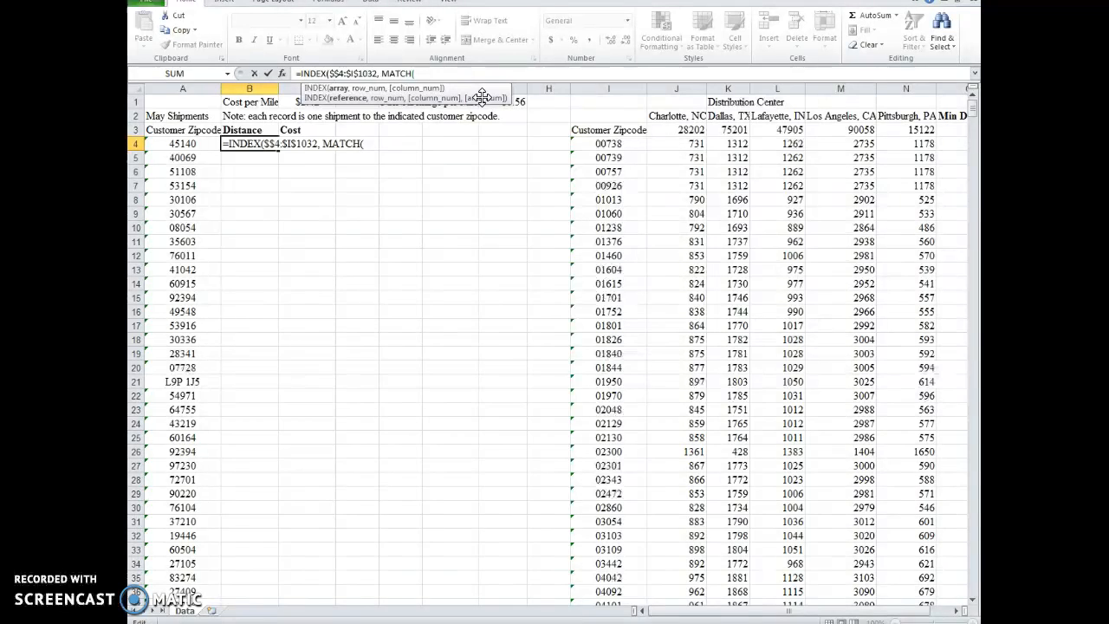
pyautogui.write('O')
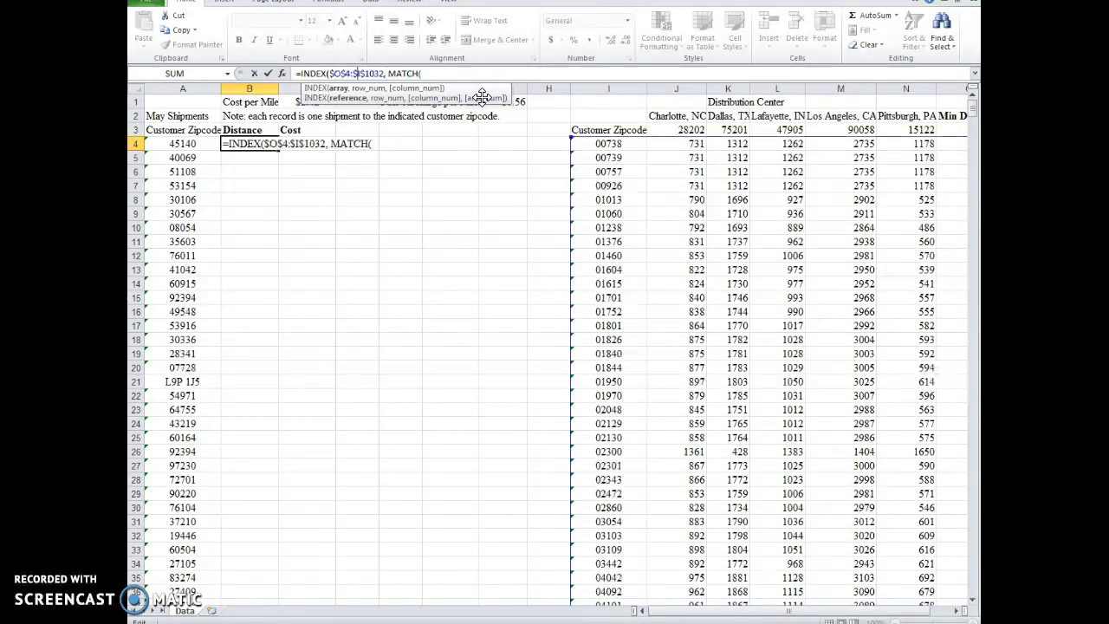
pyautogui.press('Delete')
pyautogui.write('O')
pyautogui.press('Right')
pyautogui.press('Right')
pyautogui.press('Right')
pyautogui.press('Right')
pyautogui.press('Right')
pyautogui.press('Right')
pyautogui.press('Right')
pyautogui.press('Right')
pyautogui.press('Right')
pyautogui.press('Right')
pyautogui.press('Right')
pyautogui.press('Right')
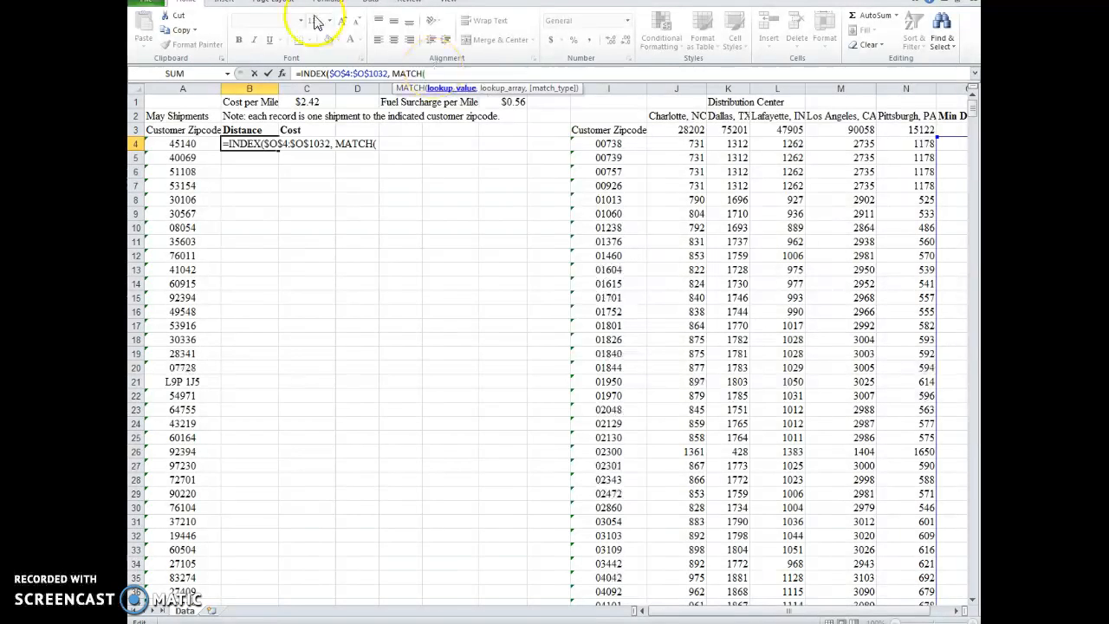
# Step: Set MATCH to look up the shipment zipcode in A4 within the customer zipcode range $I$4:$I$1032
pyautogui.click(180, 144)
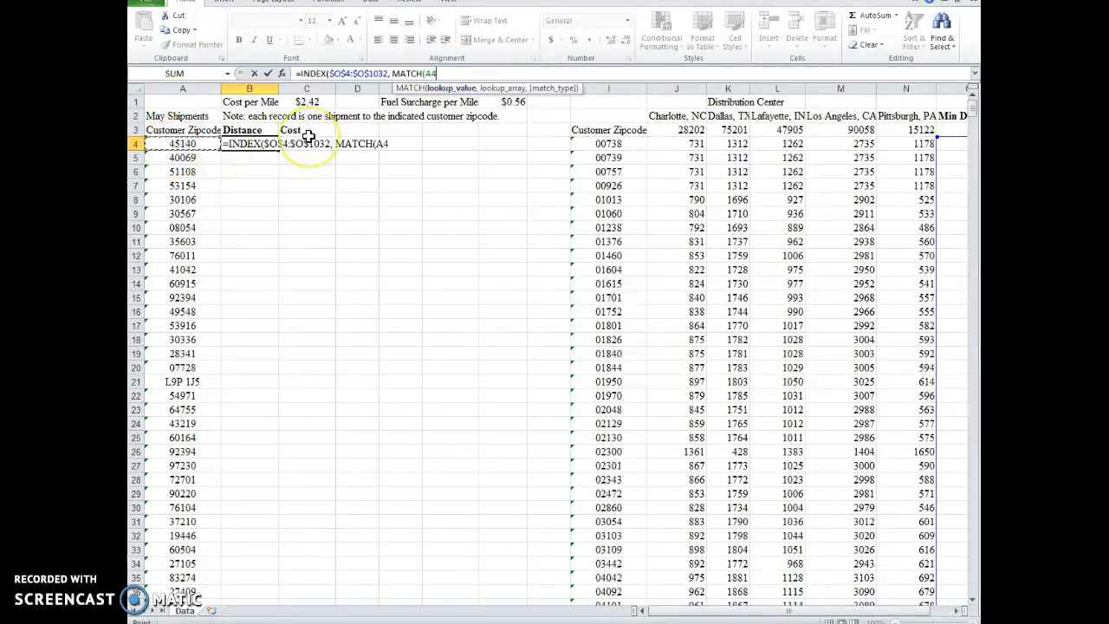
pyautogui.write(', $I')
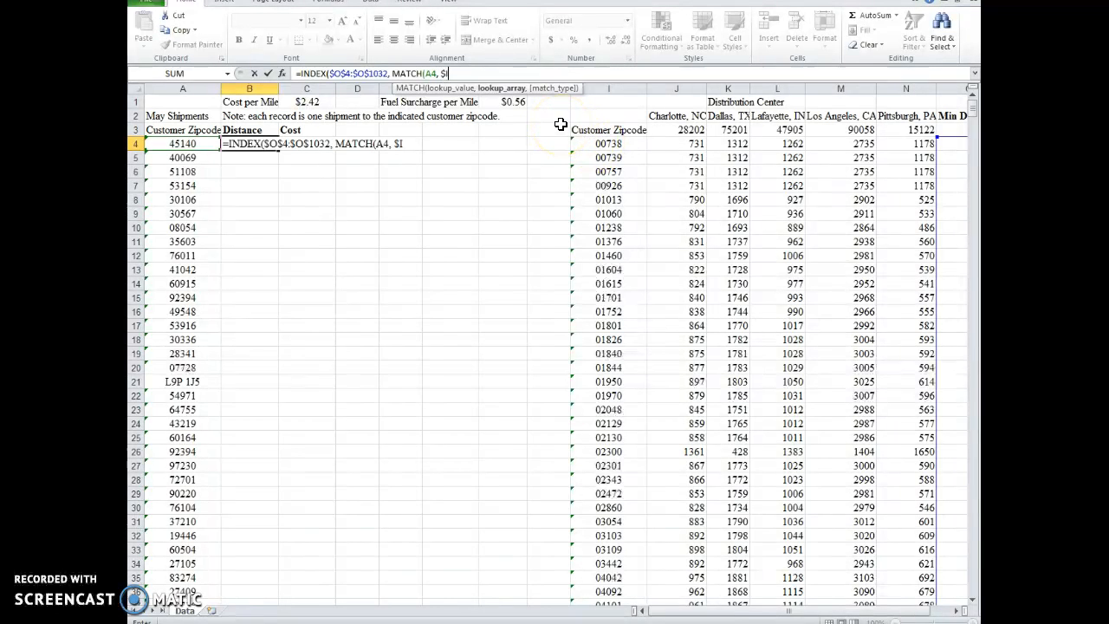
pyautogui.write('$4,')
pyautogui.press('BackSpace')
pyautogui.press('BackSpace')
pyautogui.write(':$I$1032),')
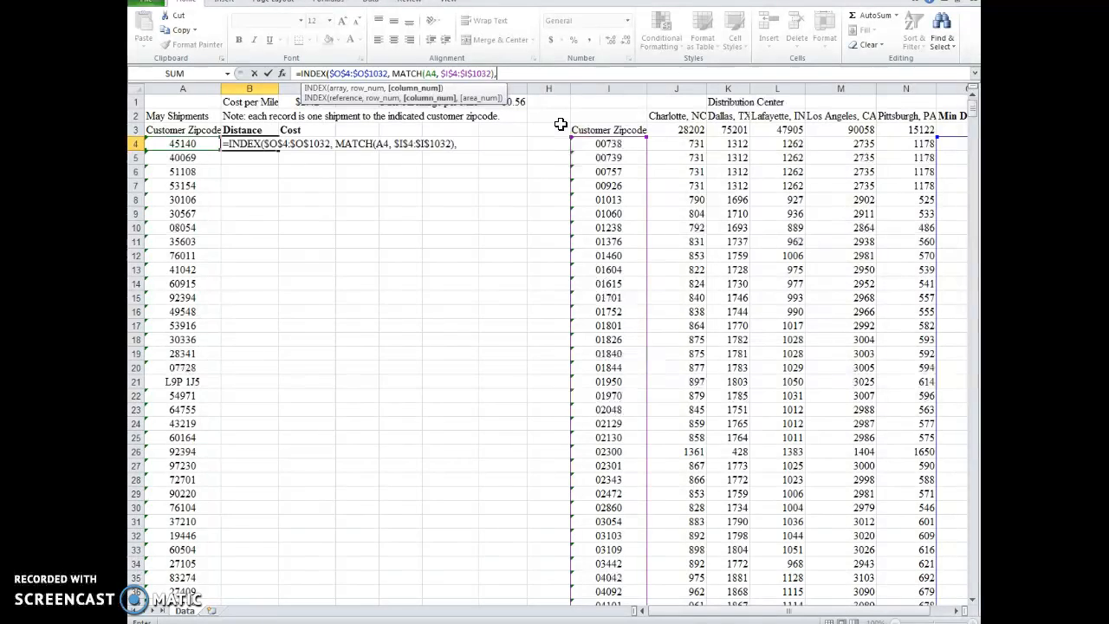
# Step: Set the MATCH type to 0 for an exact match, then close and enter the distance formula in B4
pyautogui.press('BackSpace')
pyautogui.press('BackSpace')
pyautogui.write(',')
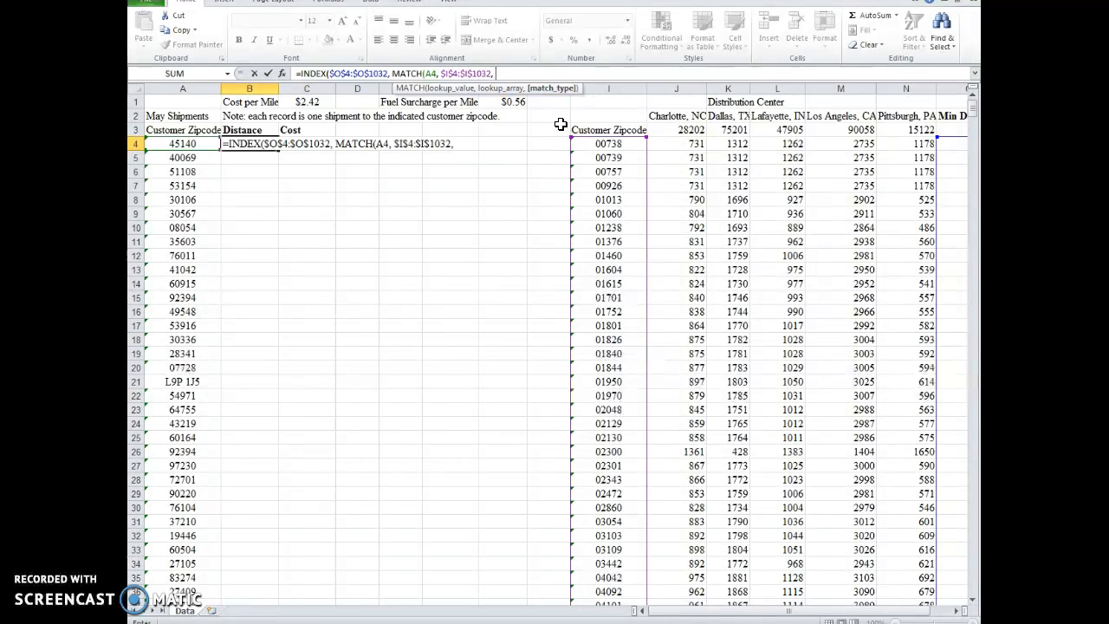
pyautogui.write(' 0')
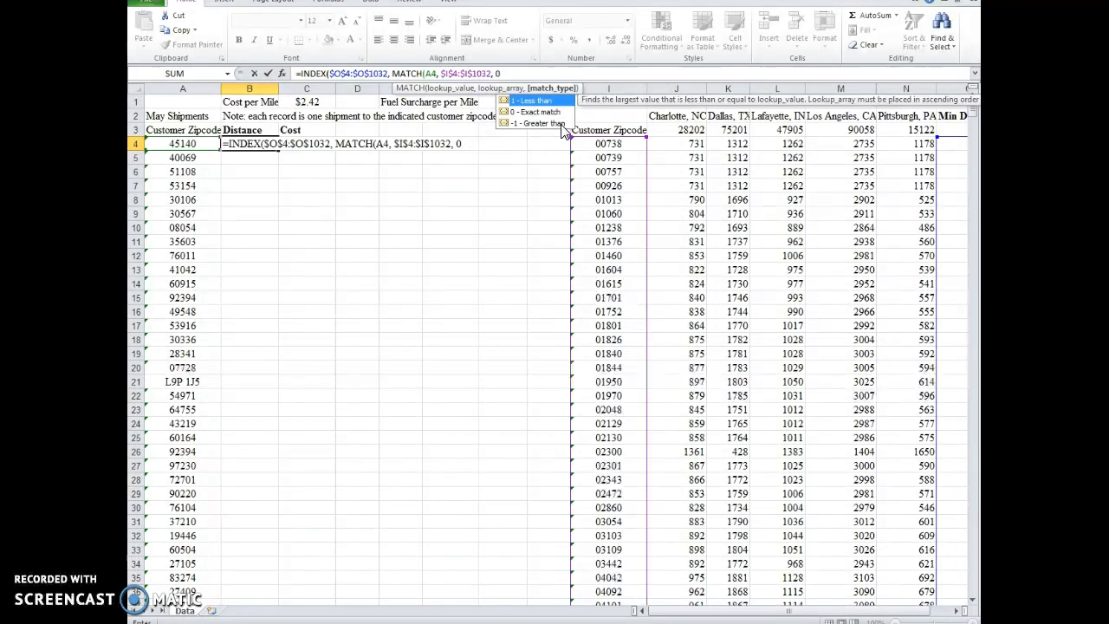
pyautogui.write(')')
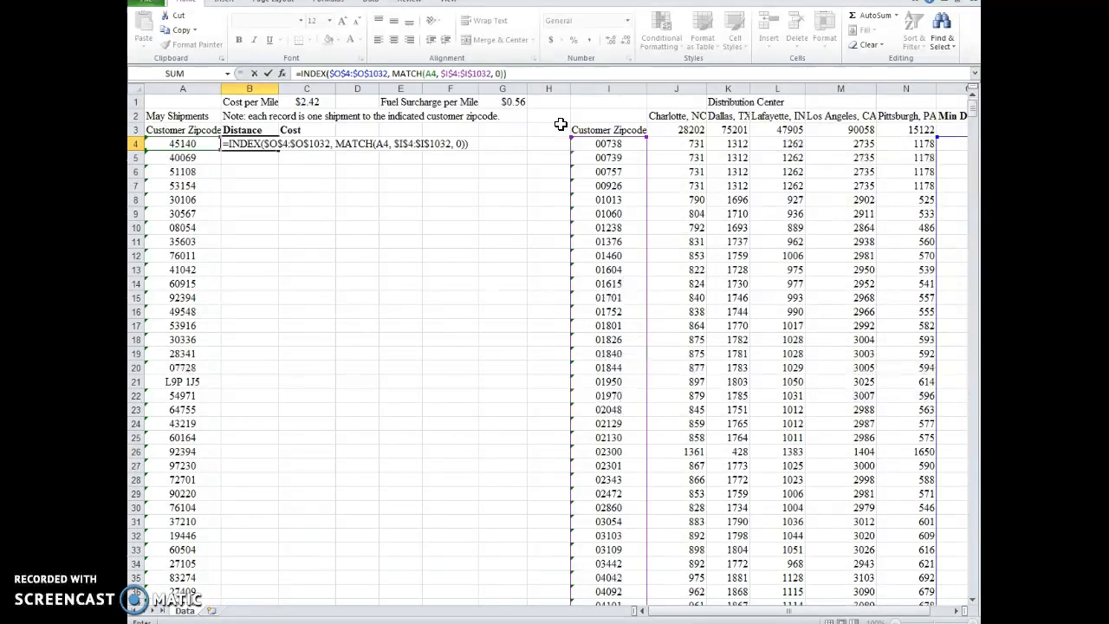
pyautogui.press('Return')
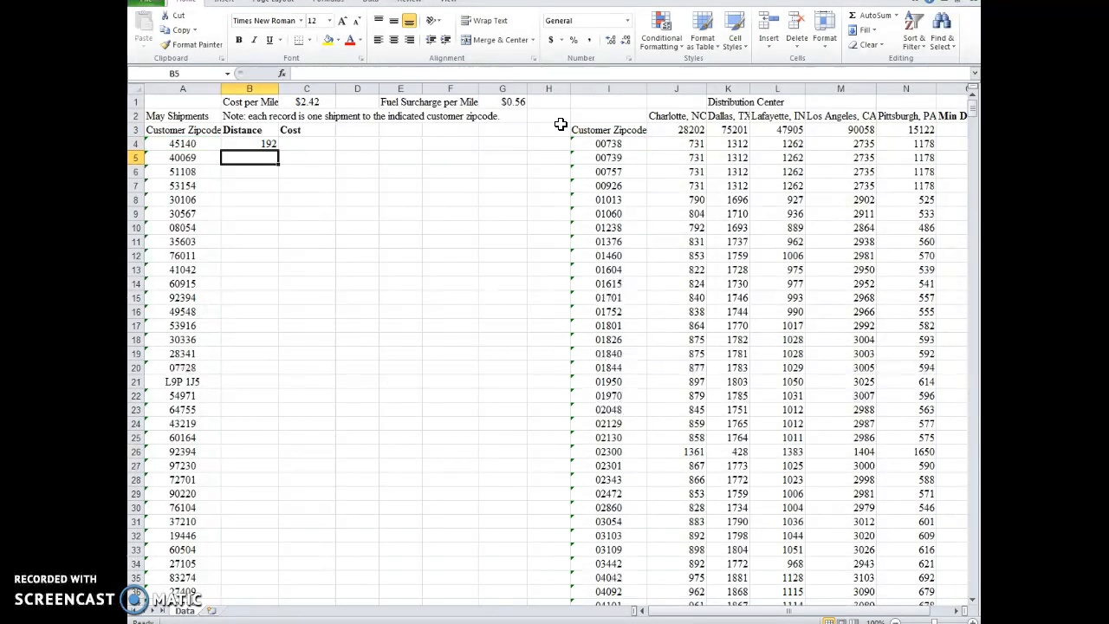
# Step: Fill the INDEX and MATCH distance formula from B4 down to B574 for every May shipment
pyautogui.click(260, 145)
pyautogui.moveTo(279, 149); pyautogui.dragTo(260, 567)
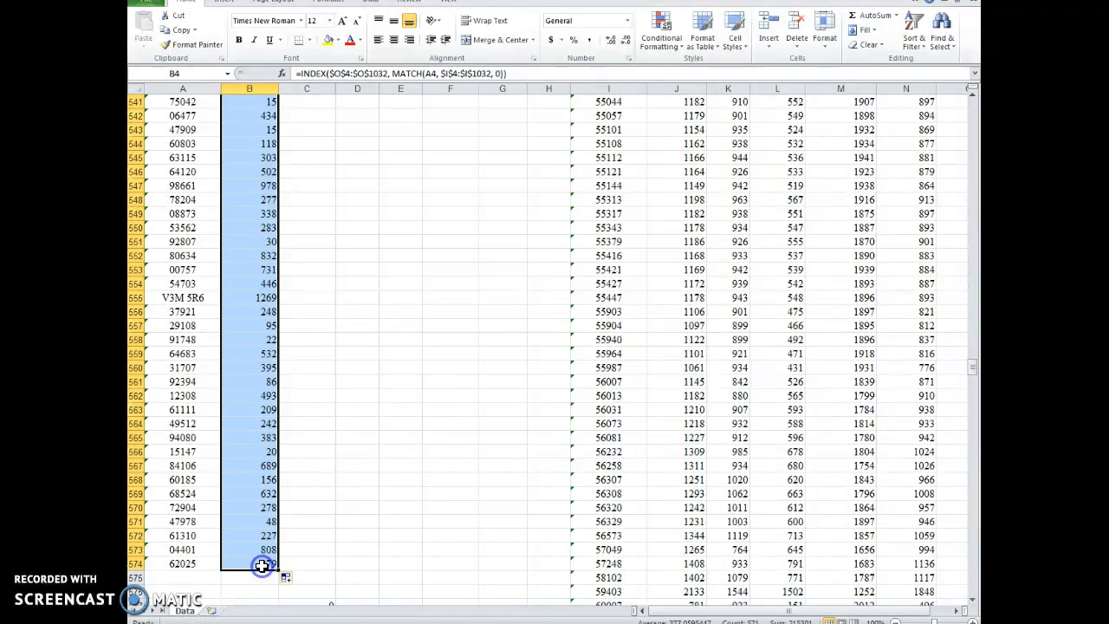
pyautogui.moveTo(971, 368); pyautogui.dragTo(969, 94)
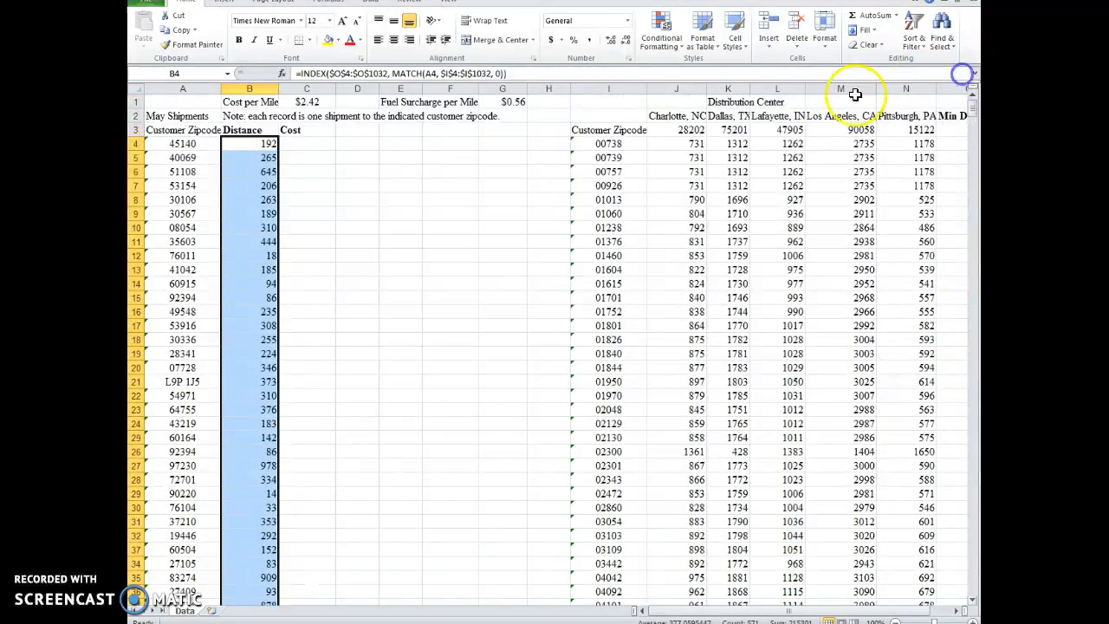
# Step: Build the shipping cost formula =C1*B4+G1*B4 in C4 from the cost per mile, fuel surcharge and distance
pyautogui.click(294, 143)
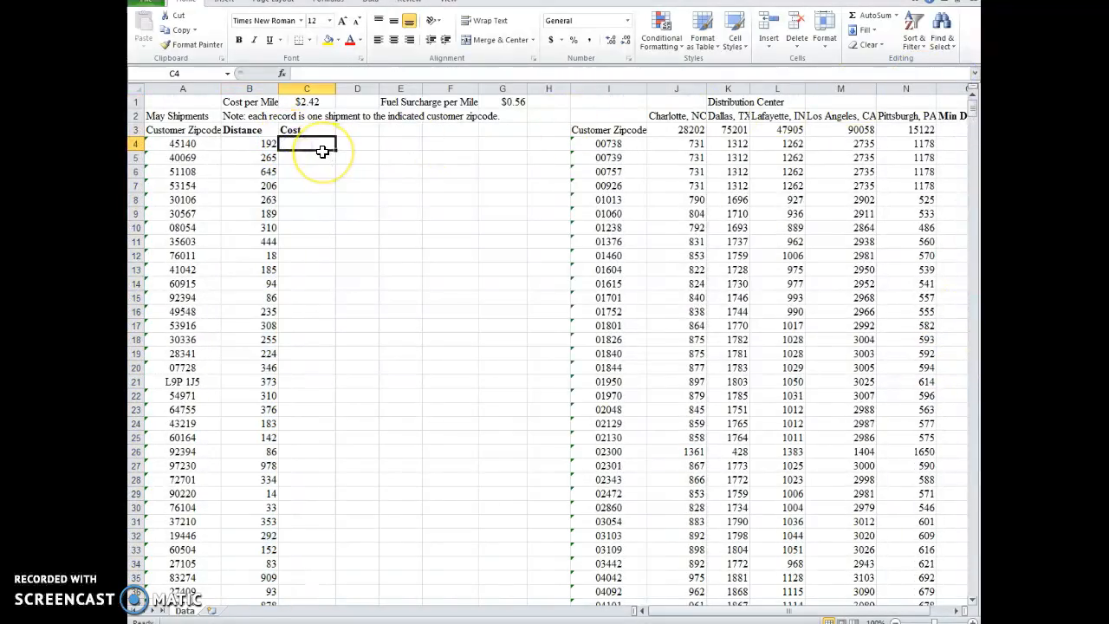
pyautogui.write('=')
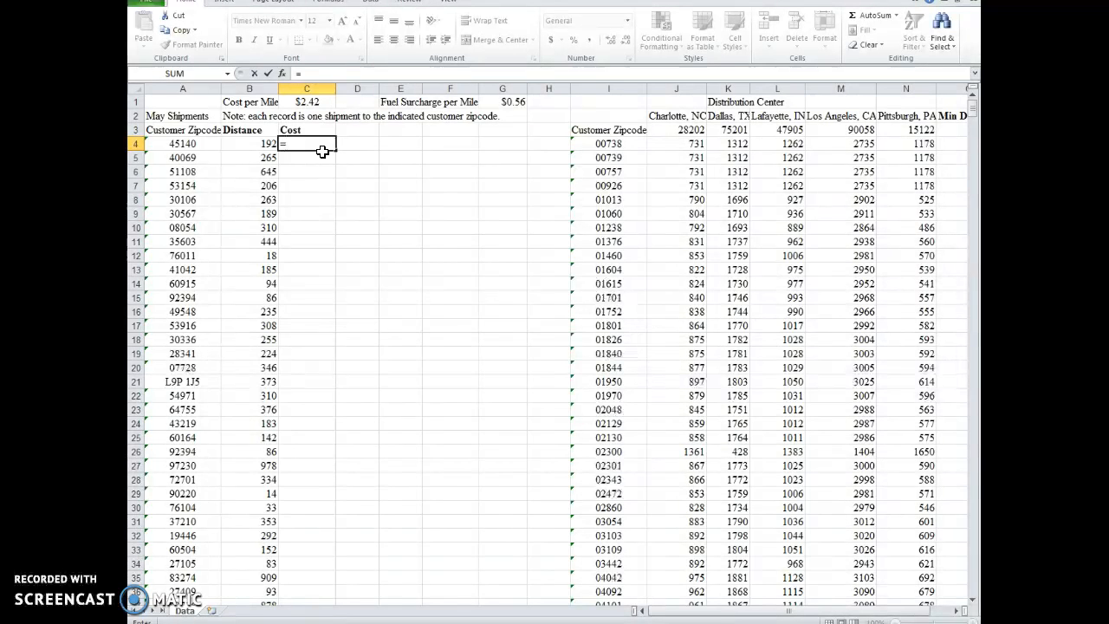
pyautogui.click(308, 102)
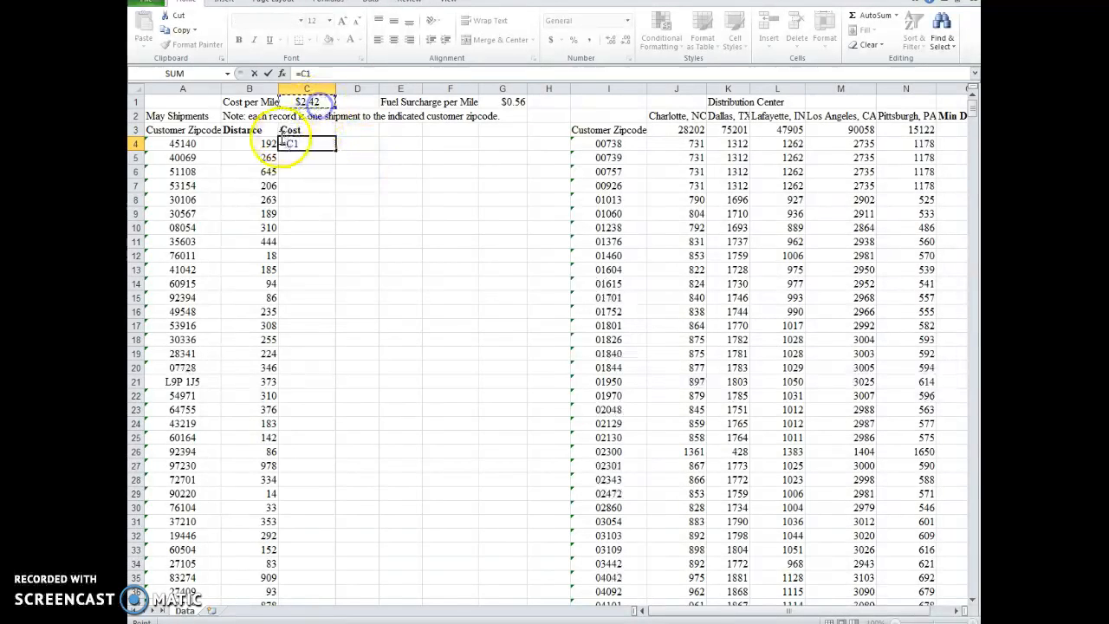
pyautogui.click(319, 74)
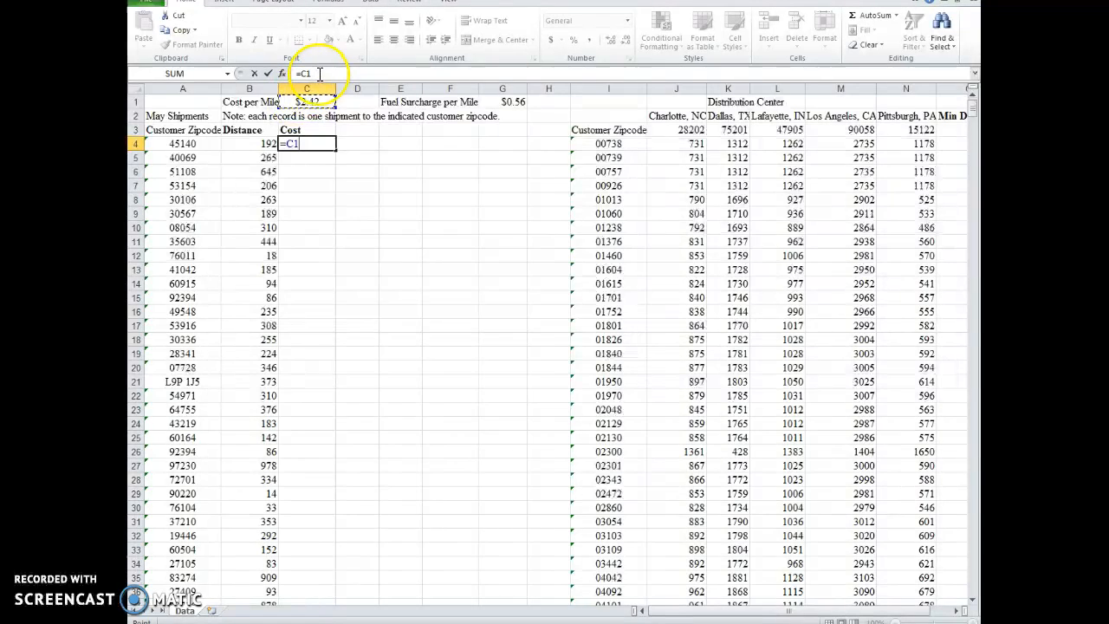
pyautogui.write('*')
pyautogui.click(252, 144)
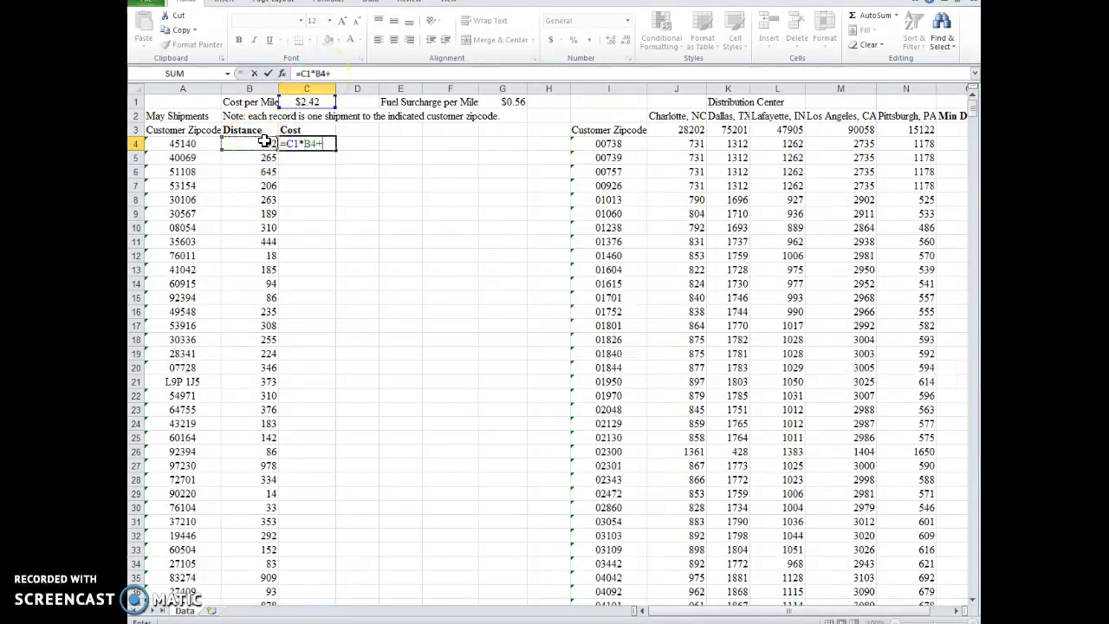
pyautogui.click(501, 102)
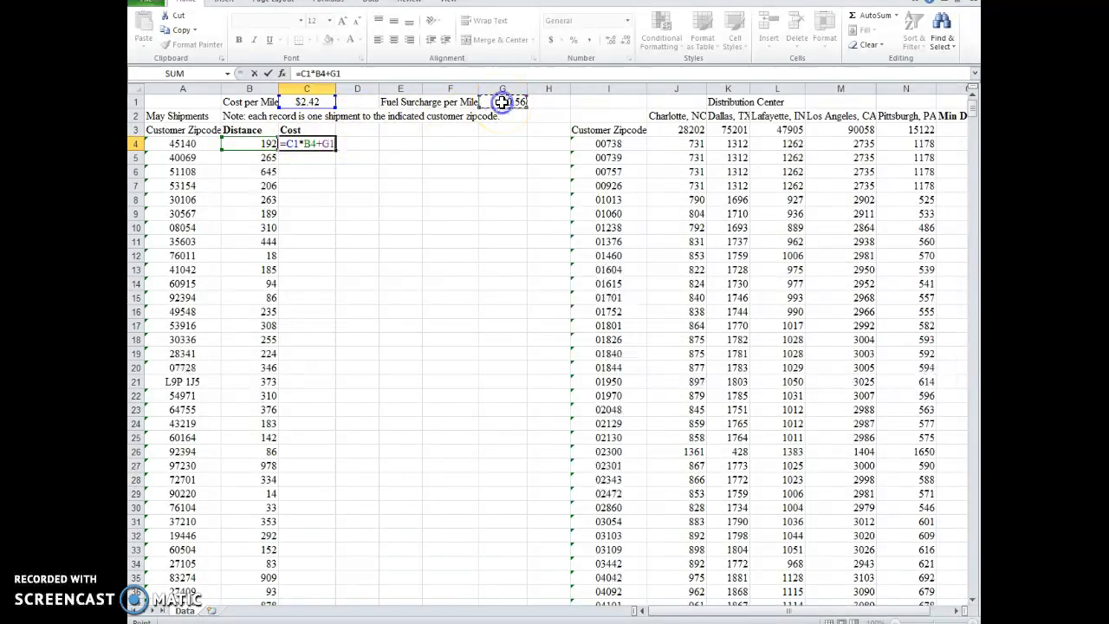
pyautogui.write('*')
pyautogui.click(227, 145)
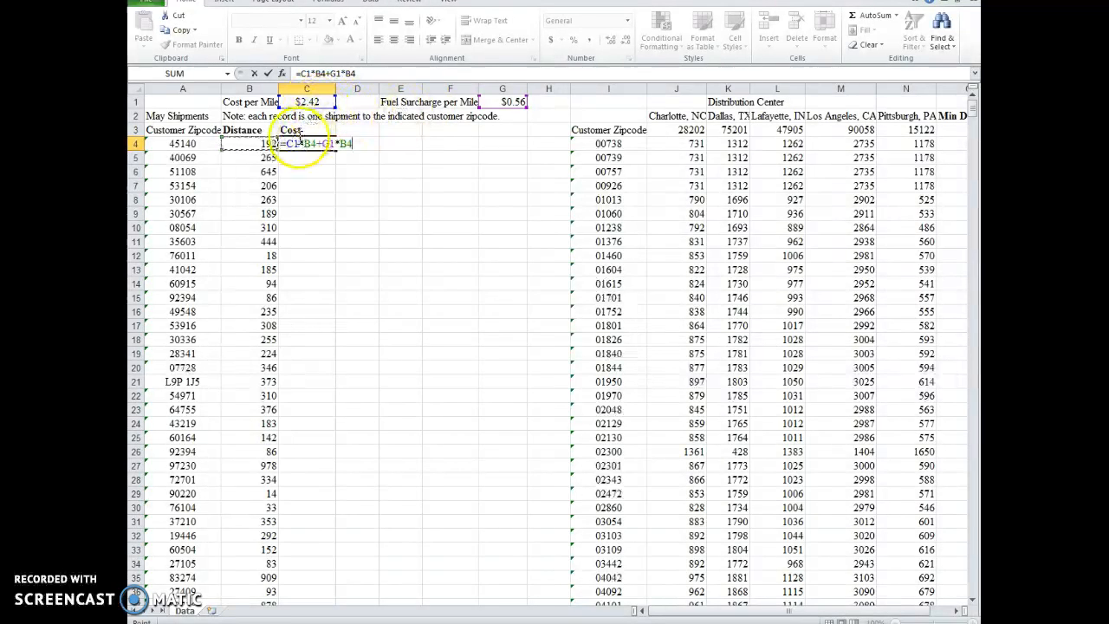
# Step: Make the cost per mile and fuel surcharge references absolute and enter =$C$1*B4+$G$1*B4 in C4
pyautogui.press('Home')
pyautogui.press('Right')
pyautogui.write('$')
pyautogui.write('$')
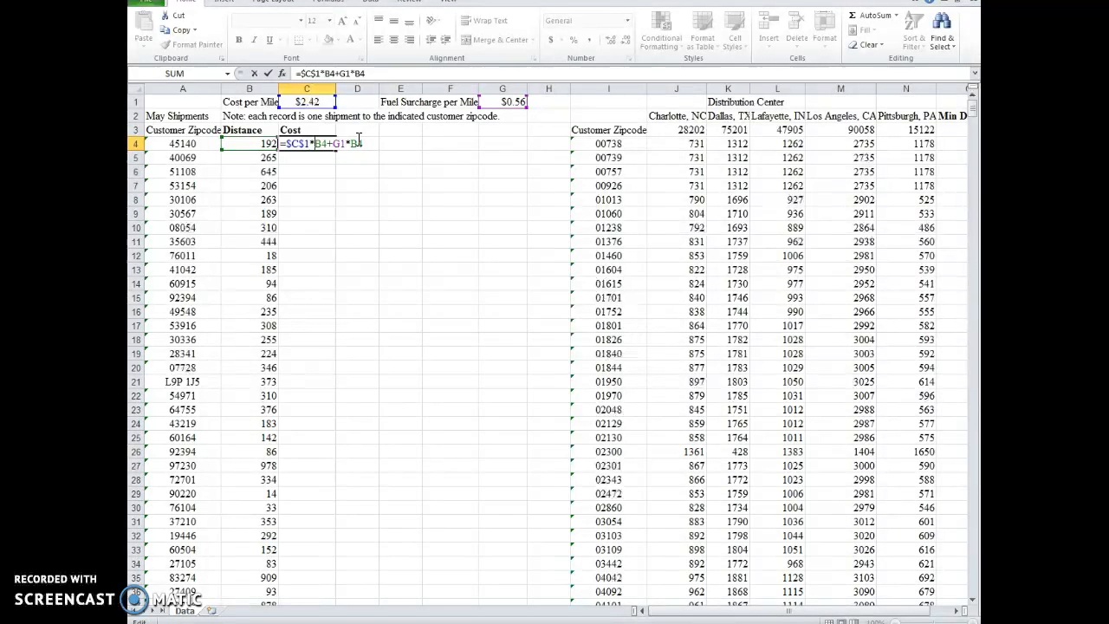
pyautogui.write('$')
pyautogui.press('Right')
pyautogui.write('$')
pyautogui.press('Return')
pyautogui.click(323, 145)
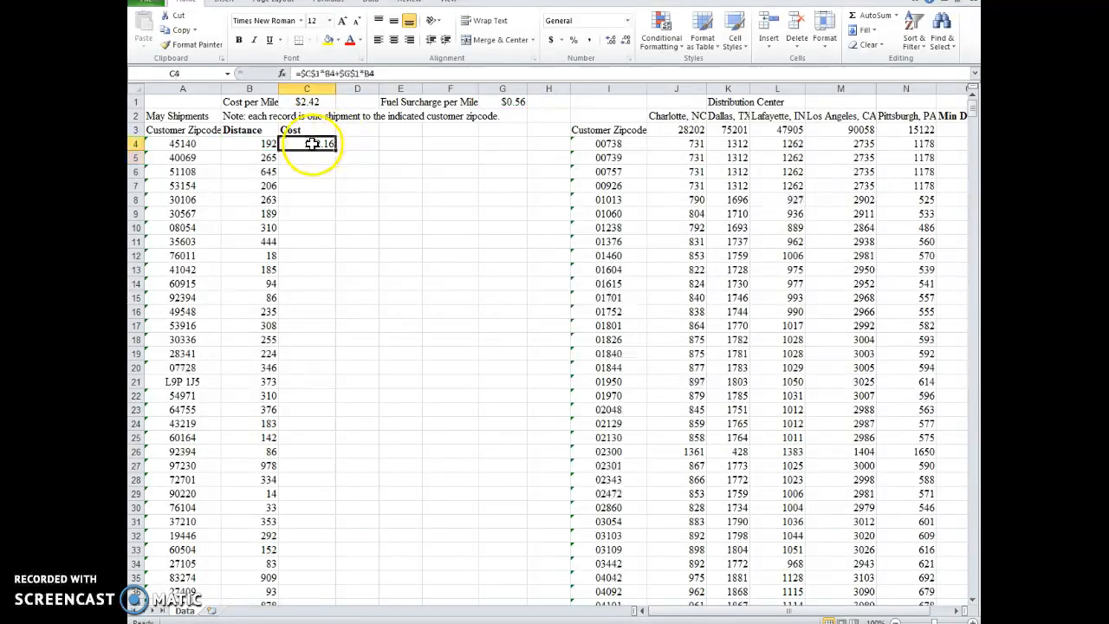
# Step: Fill the shipping cost formula from C4 down to C574 and begin a SUM formula in C577
pyautogui.moveTo(335, 152); pyautogui.dragTo(322, 578)
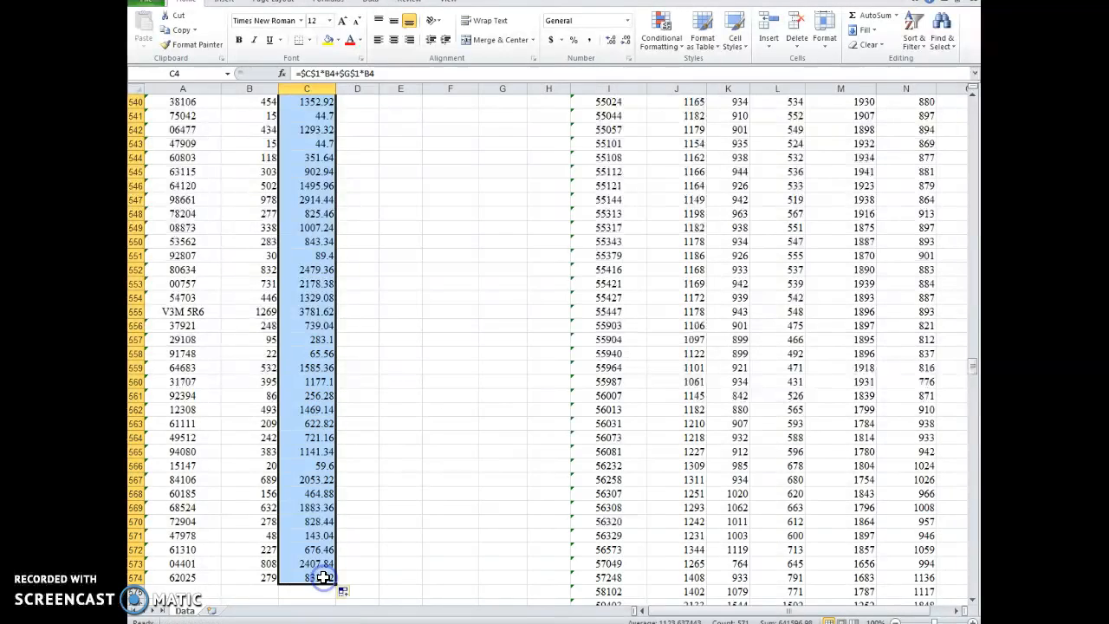
pyautogui.scroll(-2, 316, 563)
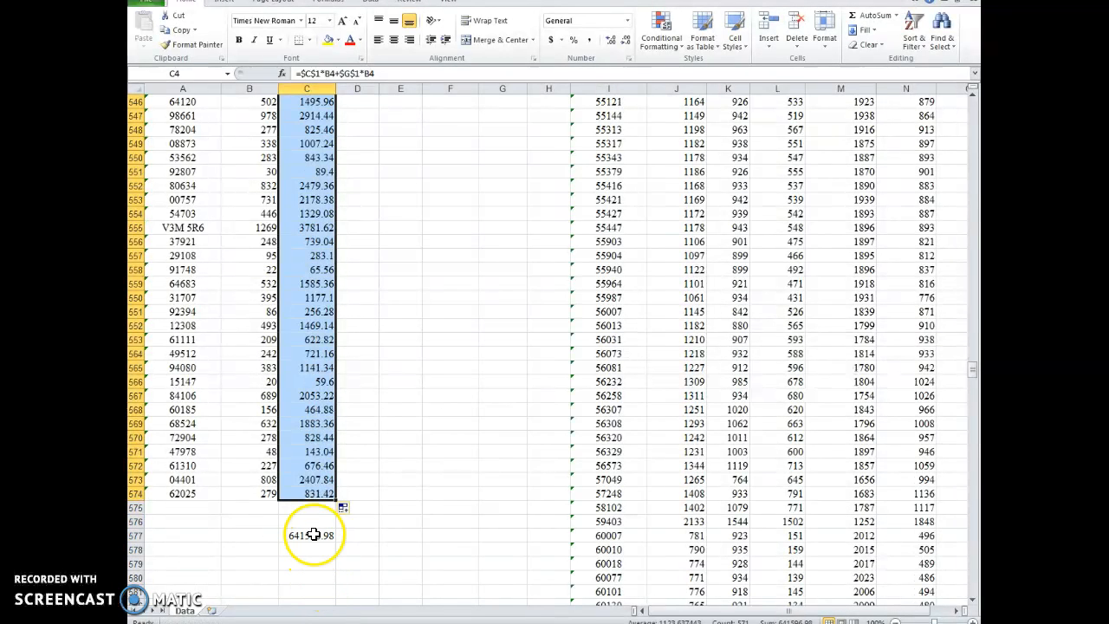
pyautogui.click(314, 534)
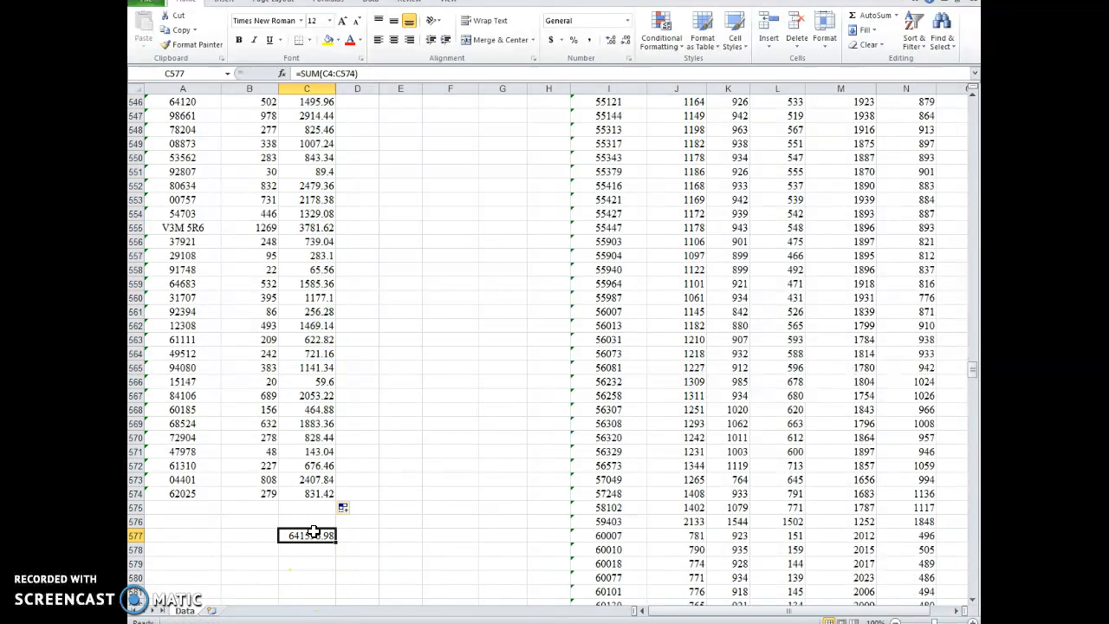
pyautogui.write('=sum(')
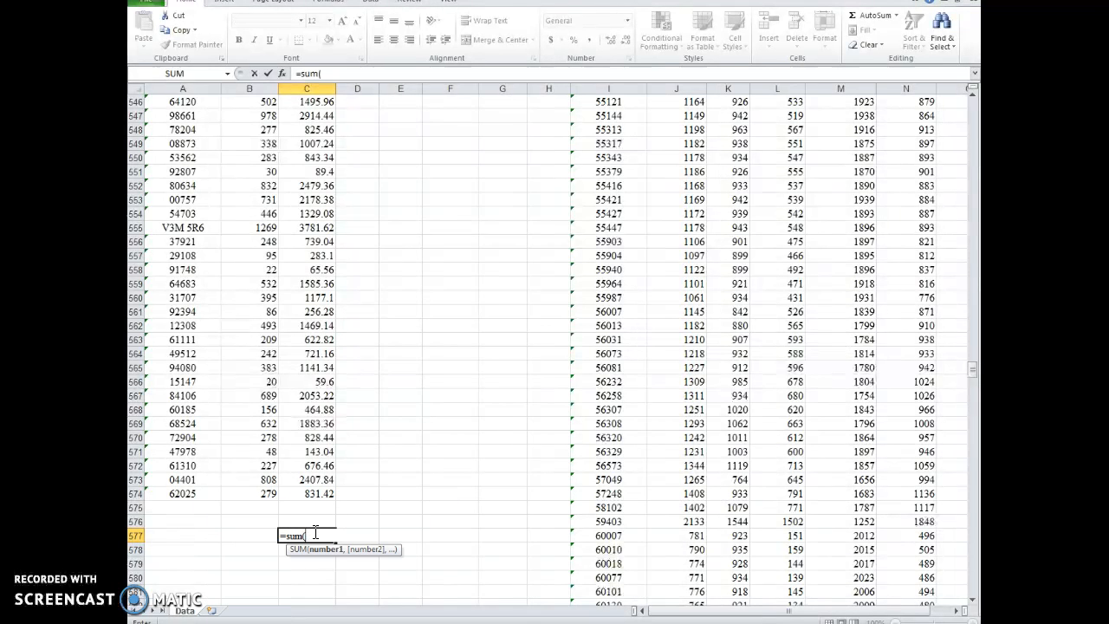
pyautogui.moveTo(328, 495); pyautogui.dragTo(312, 57)
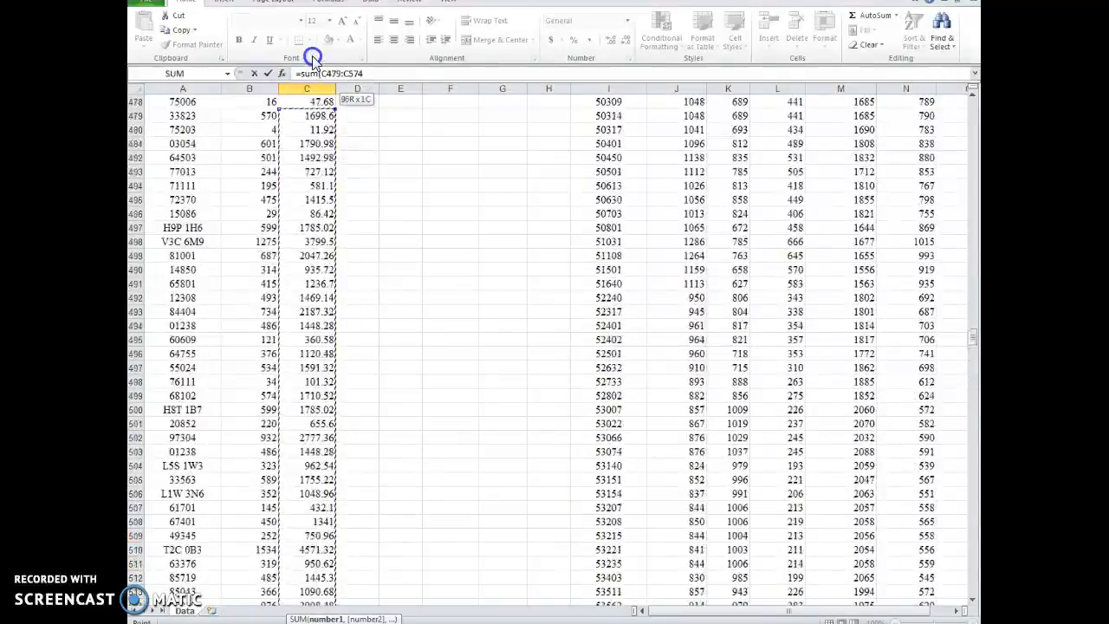
pyautogui.moveTo(312, 57); pyautogui.dragTo(312, 57)
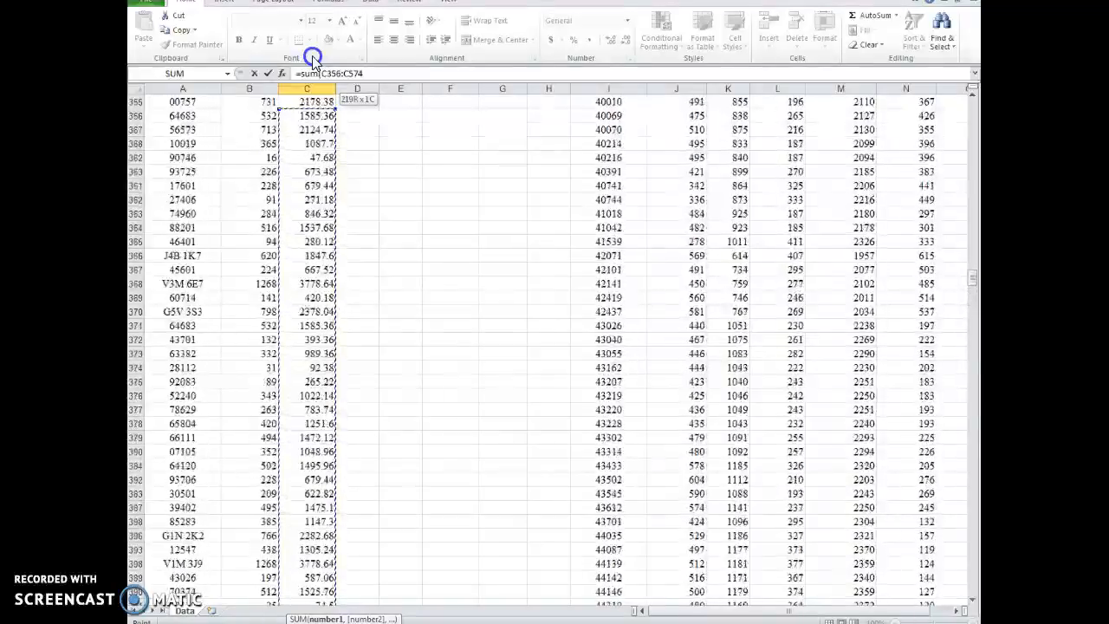
pyautogui.moveTo(314, 39); pyautogui.dragTo(292, 126)
pyautogui.scroll(-14, 350, 187)
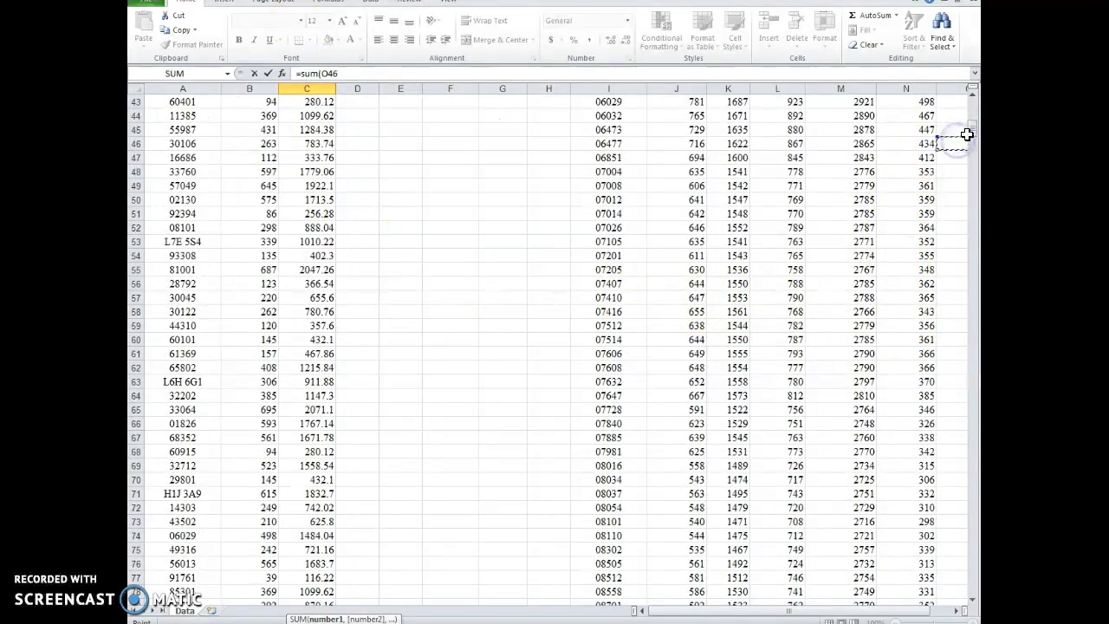
# Step: Set C4:C574 as the range of the SUM formula in C577 and enter it
pyautogui.scroll(14, 435, 185)
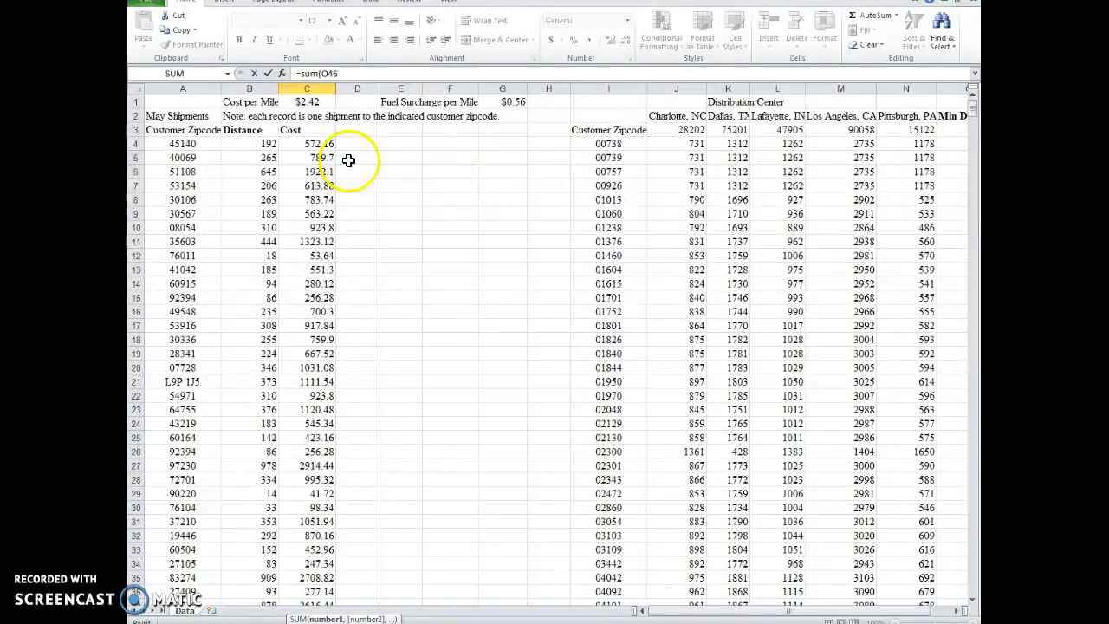
pyautogui.moveTo(300, 507); pyautogui.dragTo(314, 558)
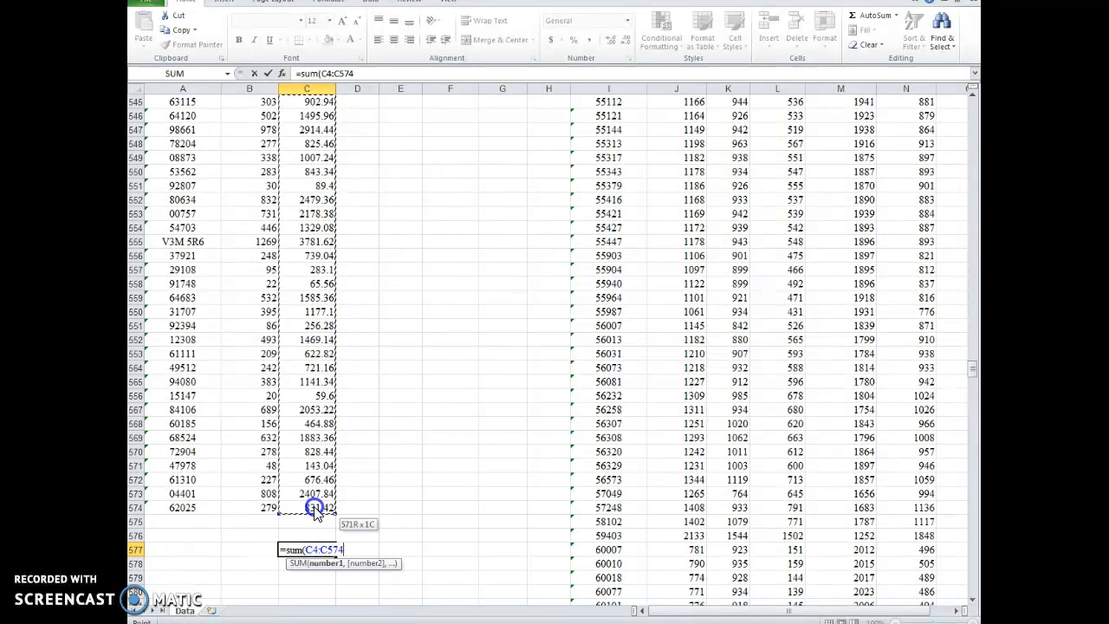
pyautogui.press('Return')
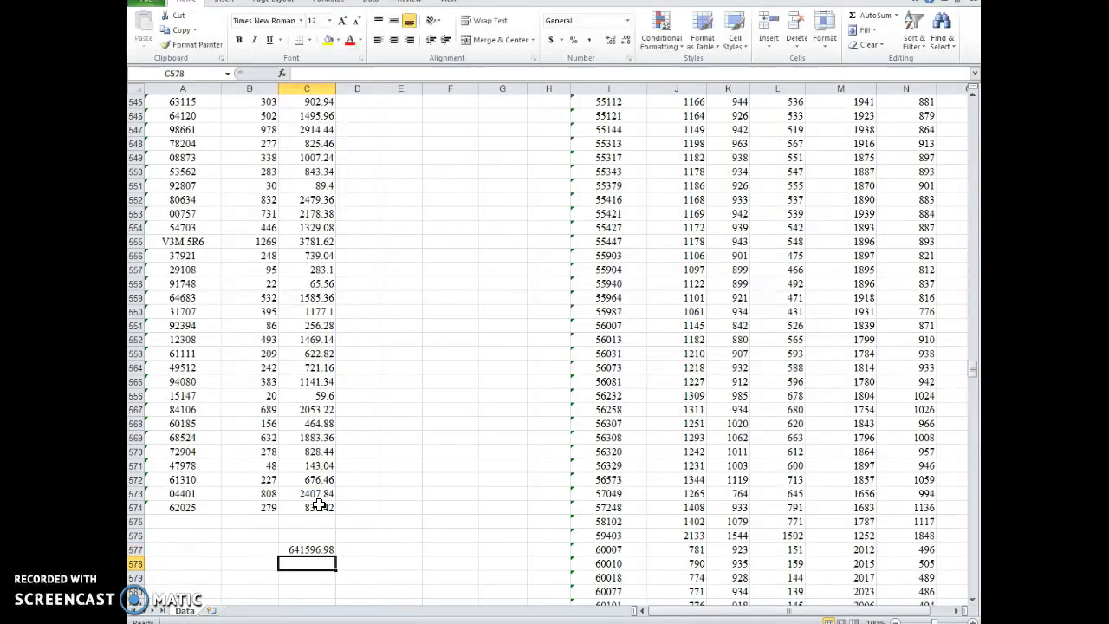
# Step: Switch to the MindTap assignment, enter 641596.98 as the answer to Problem 10-19 and have the work checked
pyautogui.moveTo(736, 1); pyautogui.dragTo(979, 138)
pyautogui.click(267, 382)
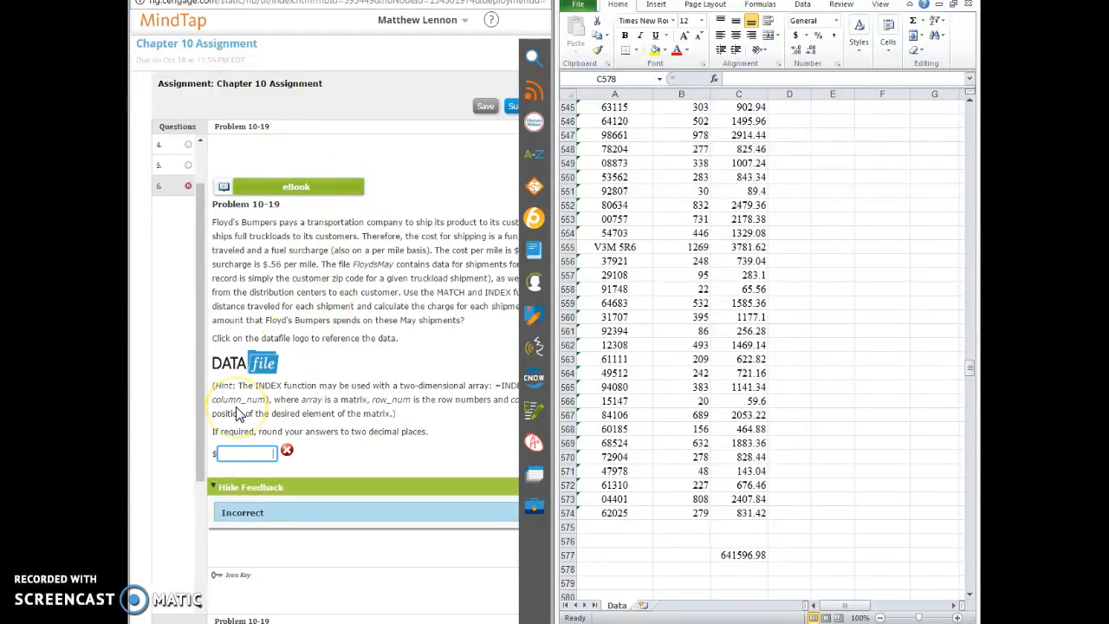
pyautogui.write('96.98')
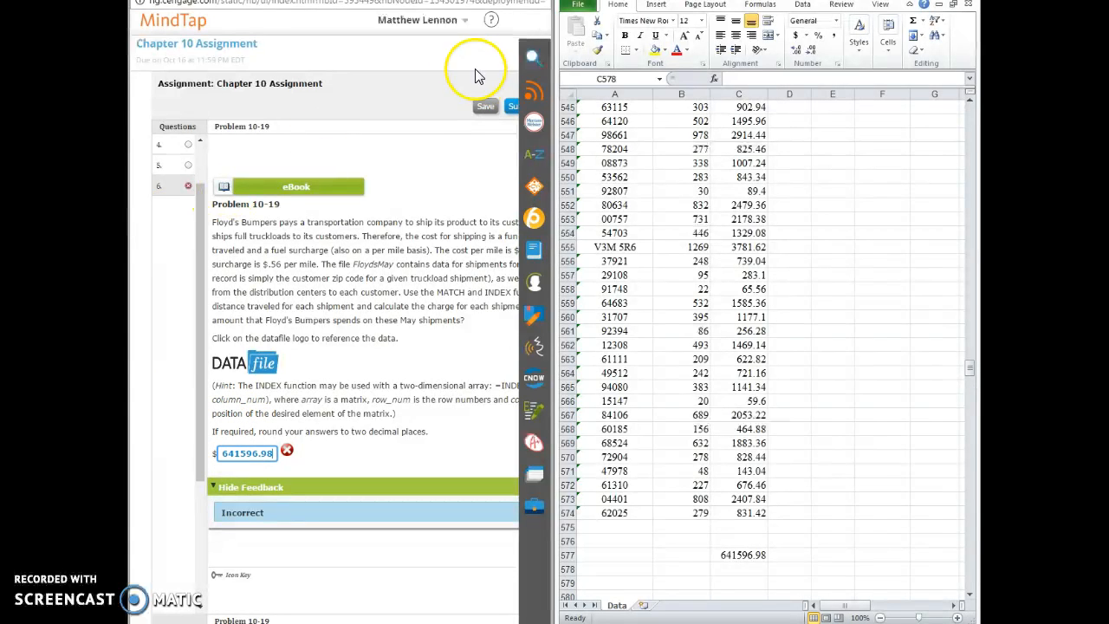
pyautogui.click(513, 1)
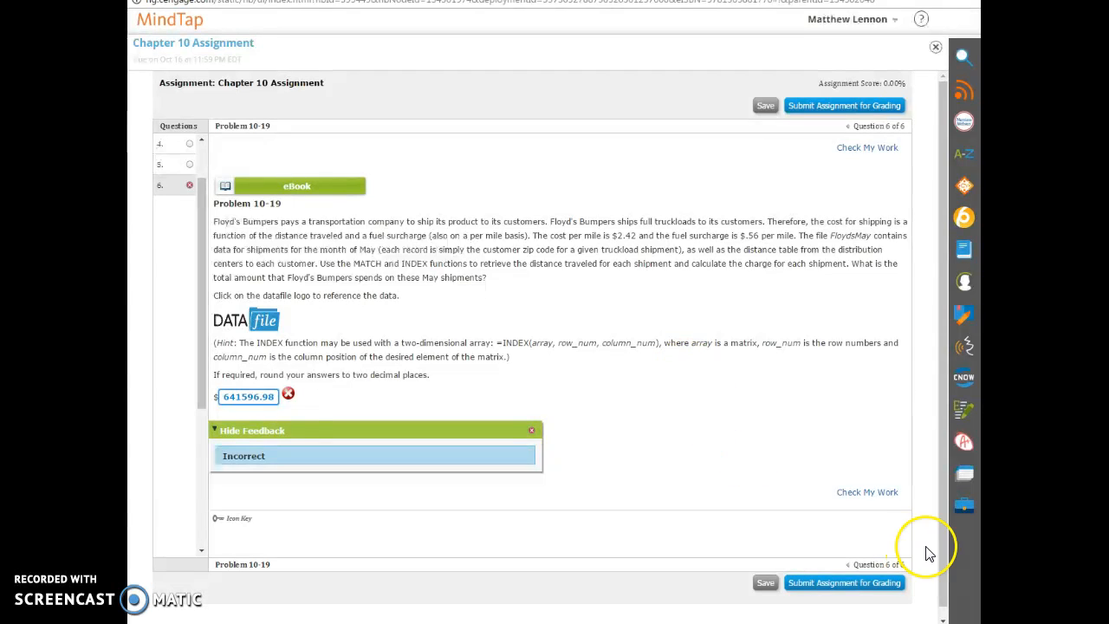
pyautogui.click(864, 494)
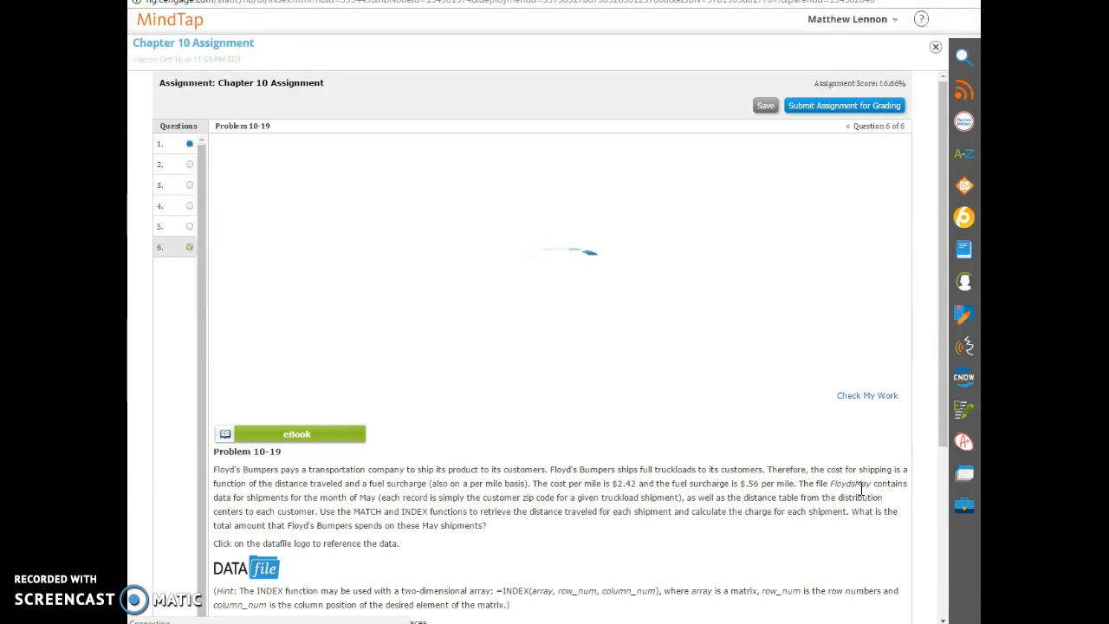